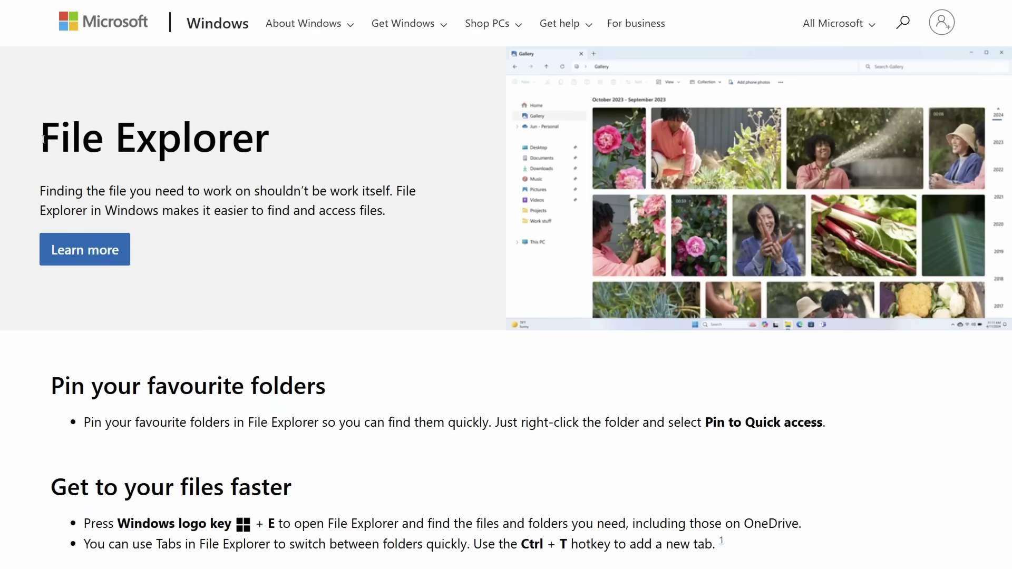
Open the Files App product listing in Microsoft Store
drag(42, 138, 300, 136)
click(354, 153)
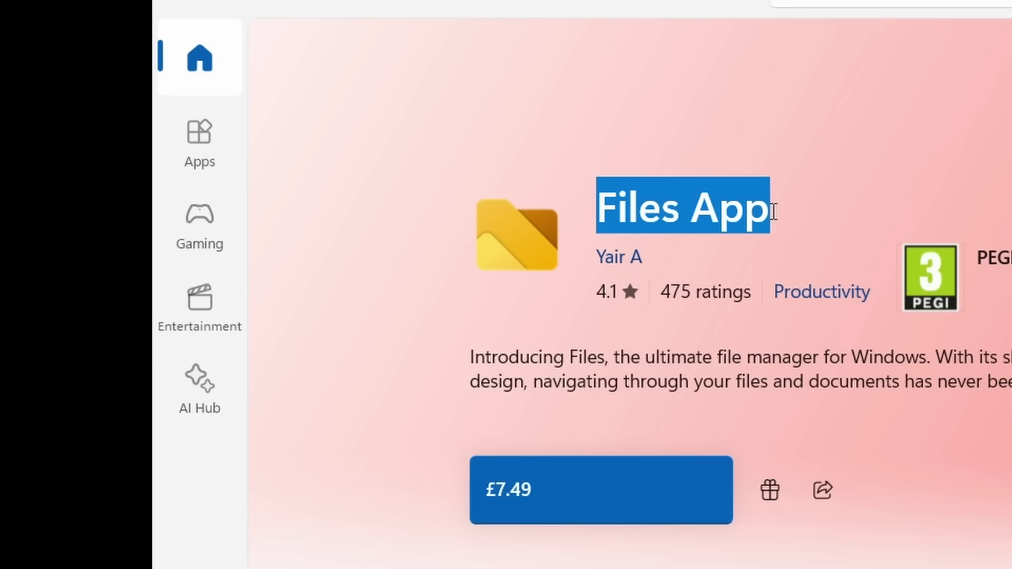
click(787, 256)
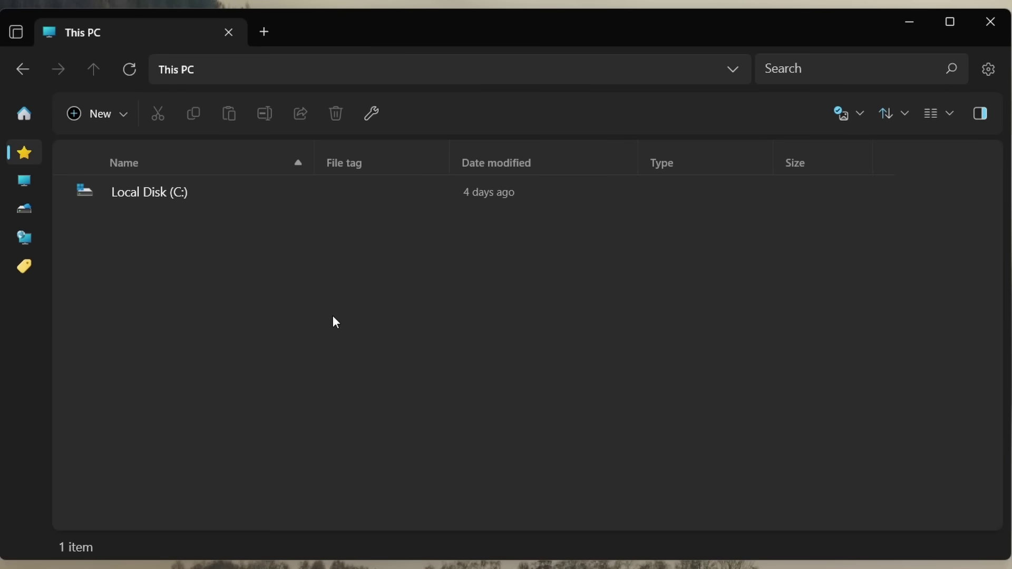
Install the Files app from the Install Files? dialog with 'Launch when ready' ticked
drag(91, 310, 227, 227)
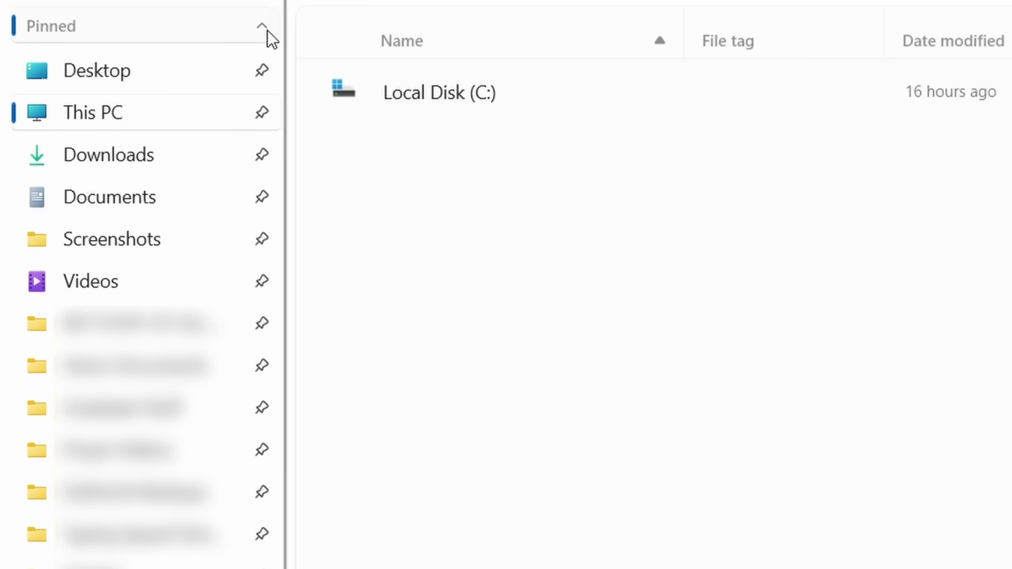
Collapse and re-expand the Pinned, Drives and Cloud Drives sections, then shrink the sidebar to an icon rail
click(267, 30)
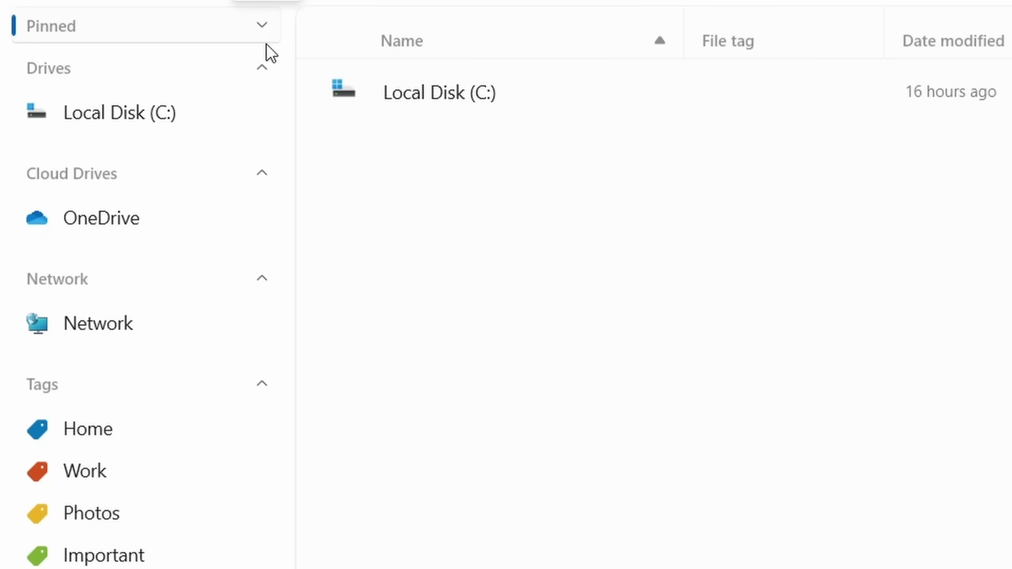
click(268, 77)
click(268, 77)
click(273, 185)
click(273, 186)
click(270, 37)
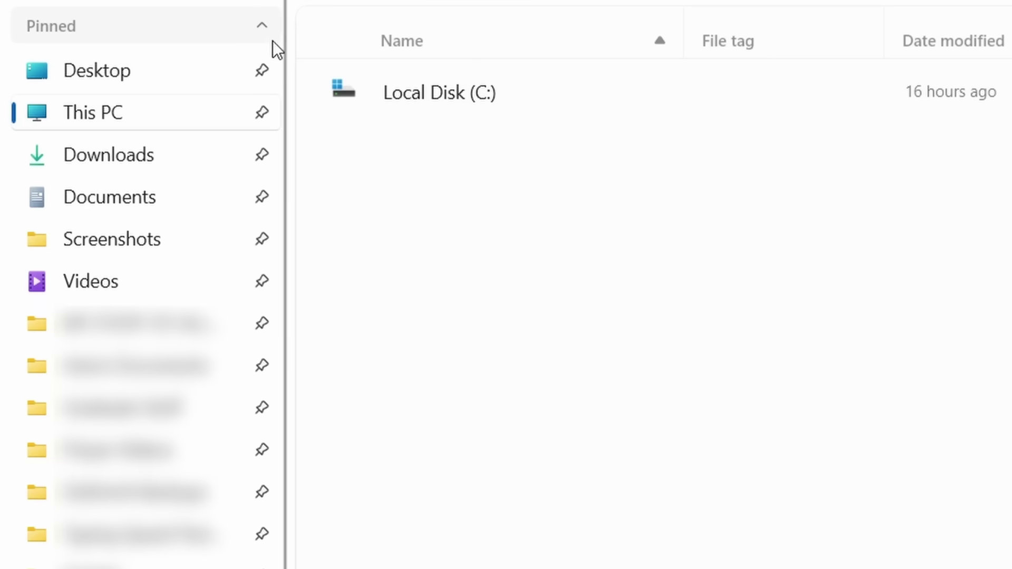
double_click(296, 78)
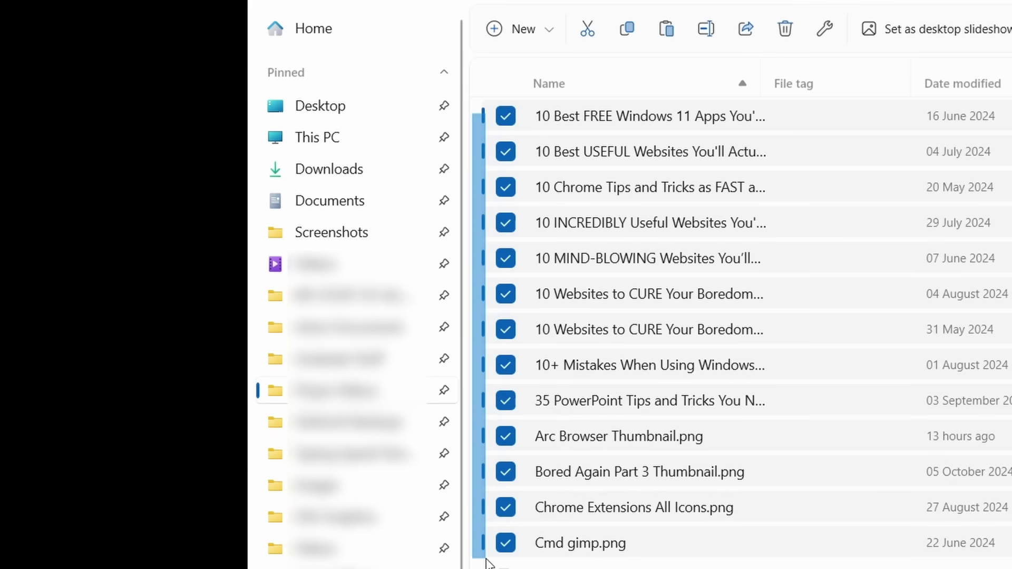
Select the first four PNG files and show a widened details pane beside the grid
drag(457, 97, 476, 211)
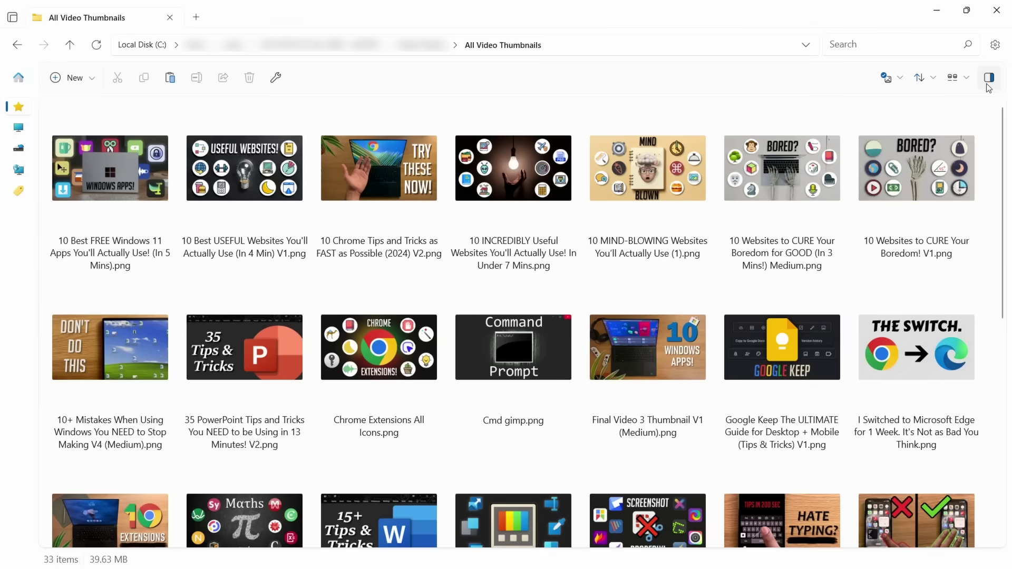
click(988, 79)
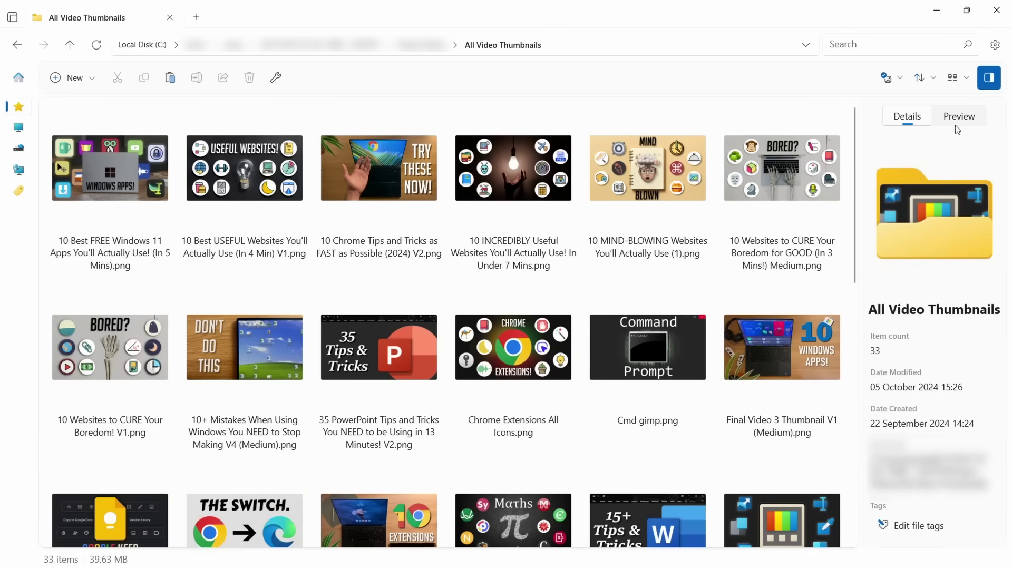
drag(859, 205, 595, 209)
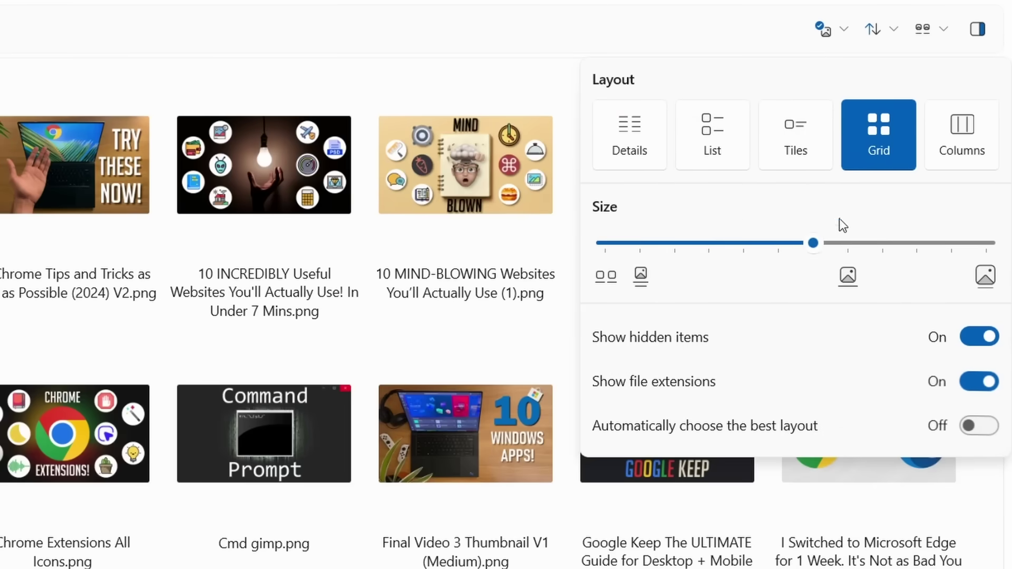
Resize the grid thumbnails to medium and bring up the layout options
drag(834, 235, 952, 271)
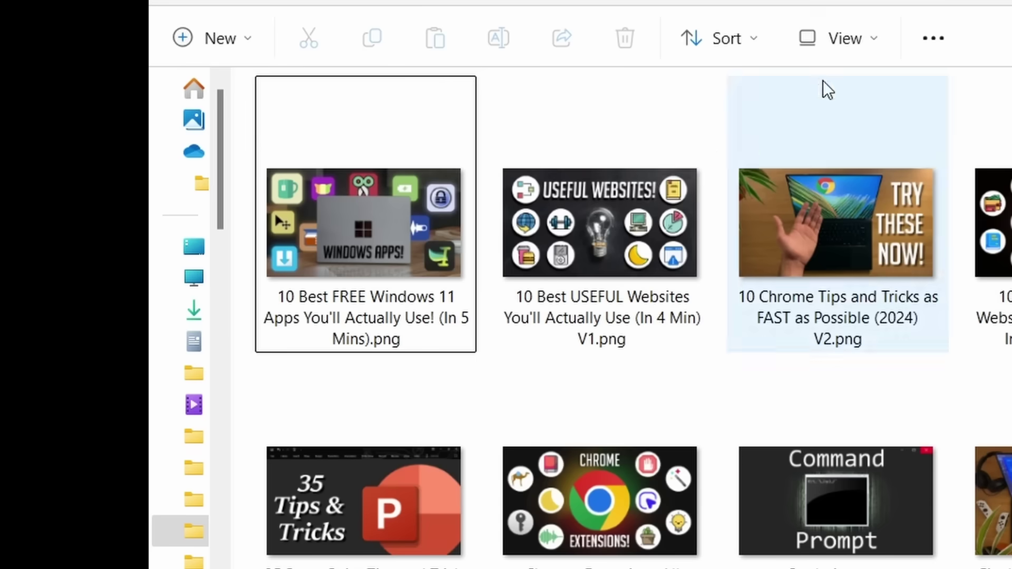
click(843, 45)
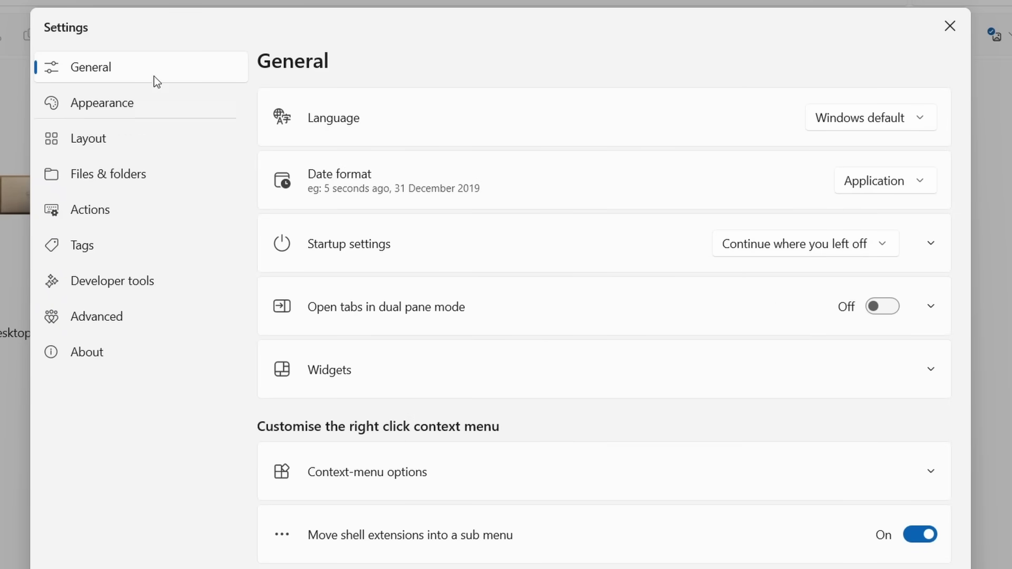
Try Green and Cool Blue Bright background colours, then switch the app to the Dark theme
click(124, 115)
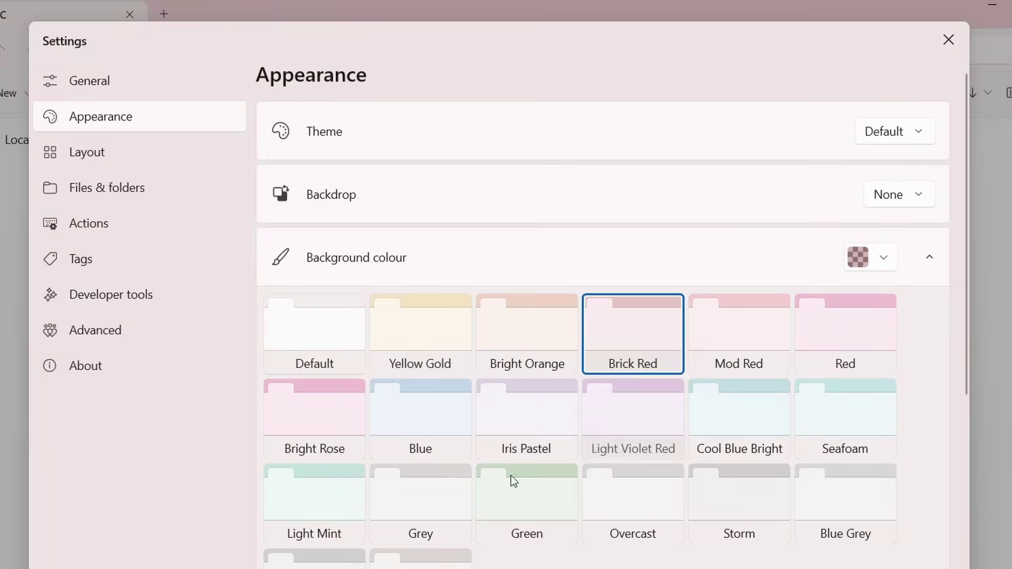
click(513, 481)
click(739, 419)
click(897, 131)
click(898, 196)
Cycle the backdrop through Acrylic, Thin Acrylic, Mica and finally Mica Alt
click(898, 195)
click(920, 227)
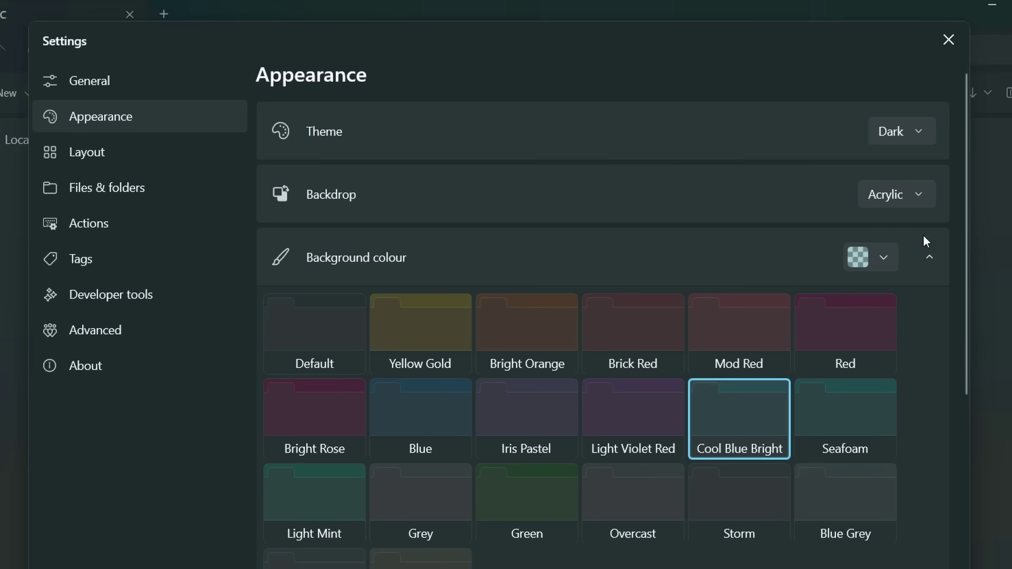
click(899, 194)
click(916, 227)
click(904, 194)
click(909, 227)
click(904, 194)
click(915, 230)
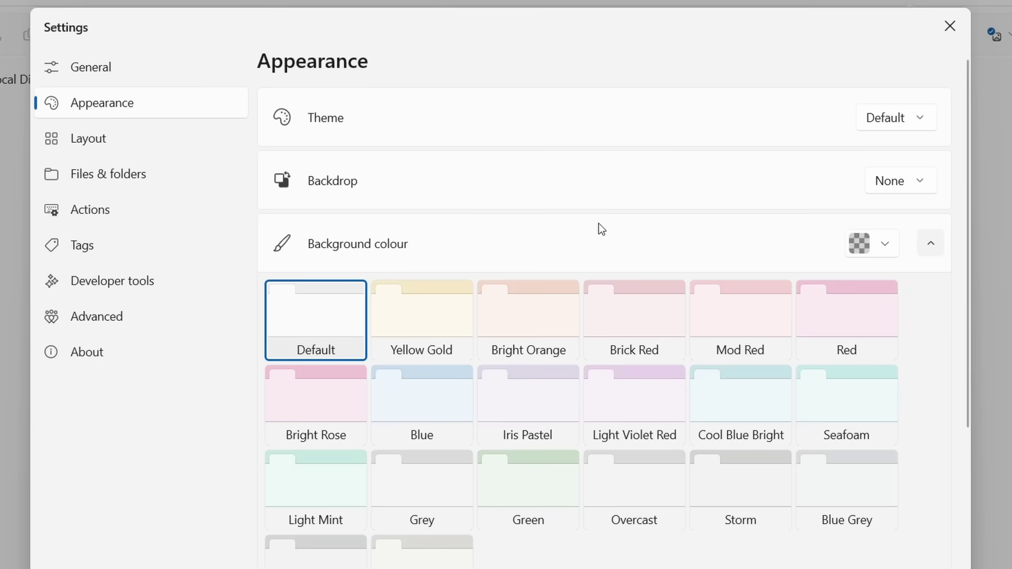
Set a misty forest photo as the window background image and review its options
scroll(599, 224, down, 4)
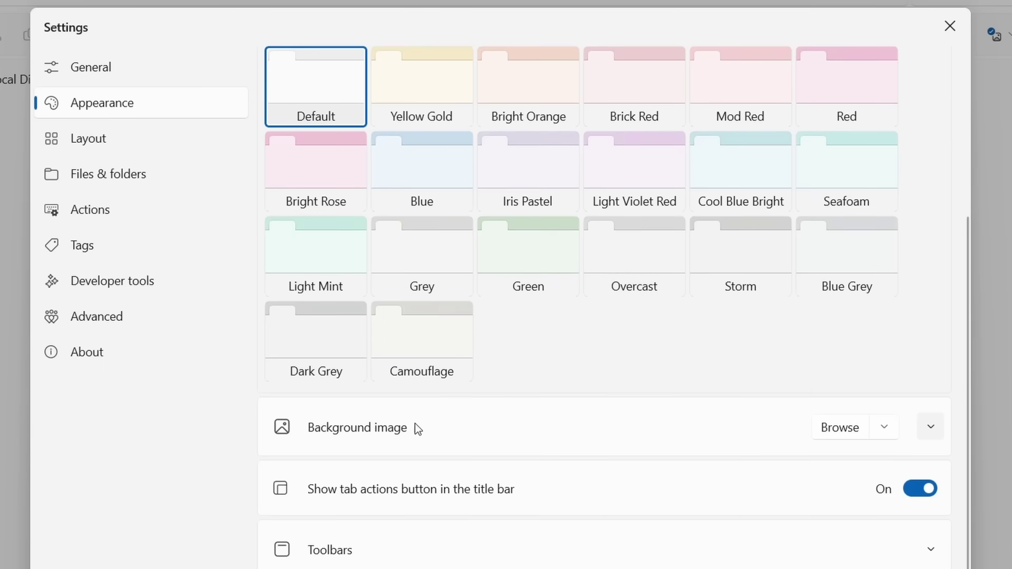
click(844, 435)
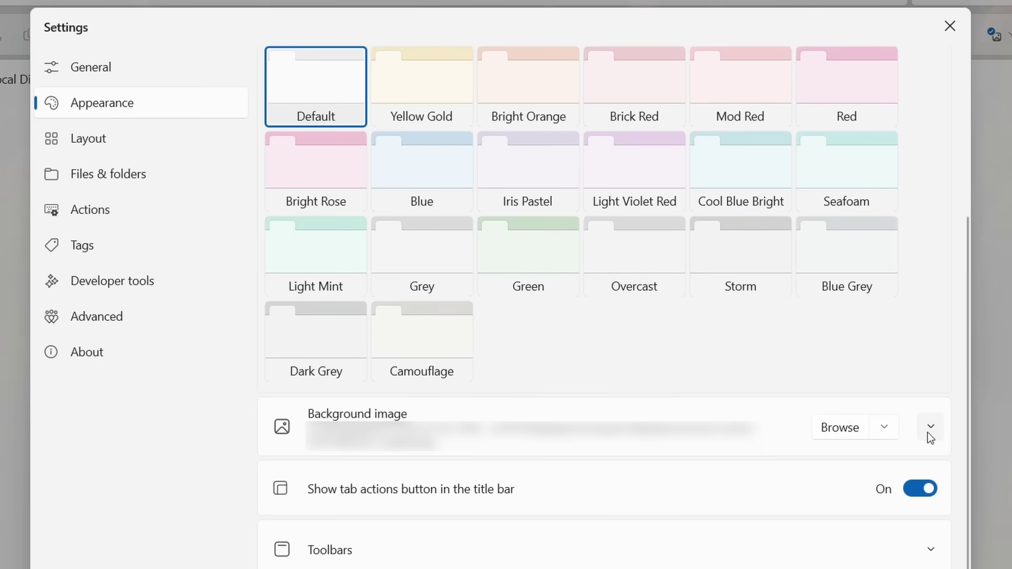
click(930, 426)
scroll(926, 436, down, 3)
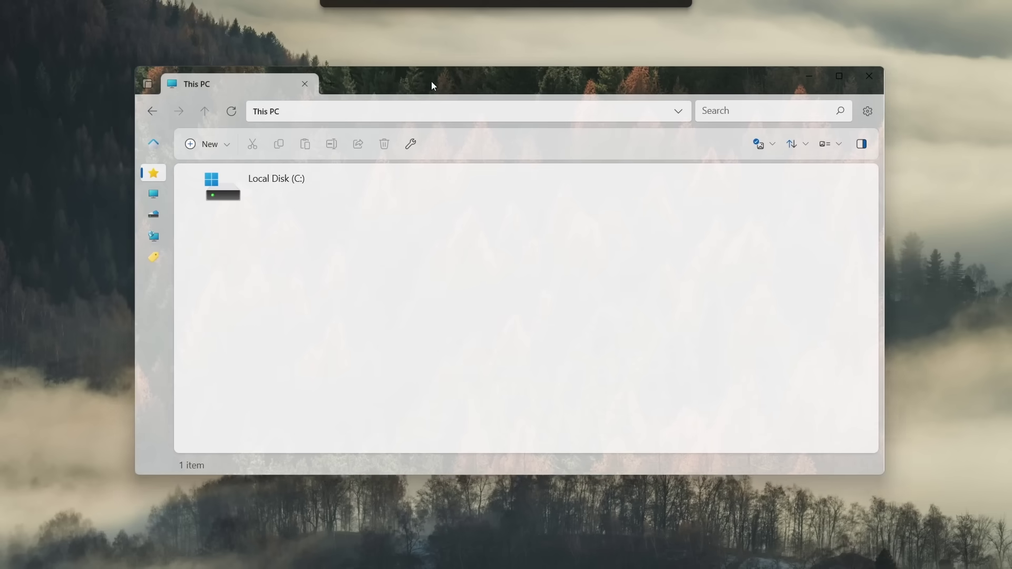
Move the JPG photo into Downloads and confirm the completed move in the status centre
drag(431, 80, 417, 82)
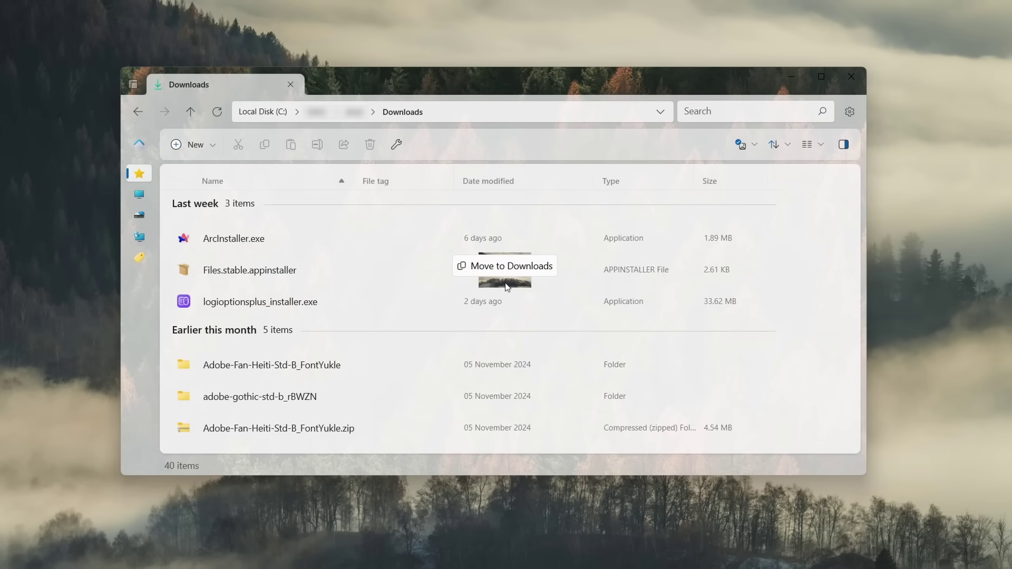
drag(503, 286, 505, 284)
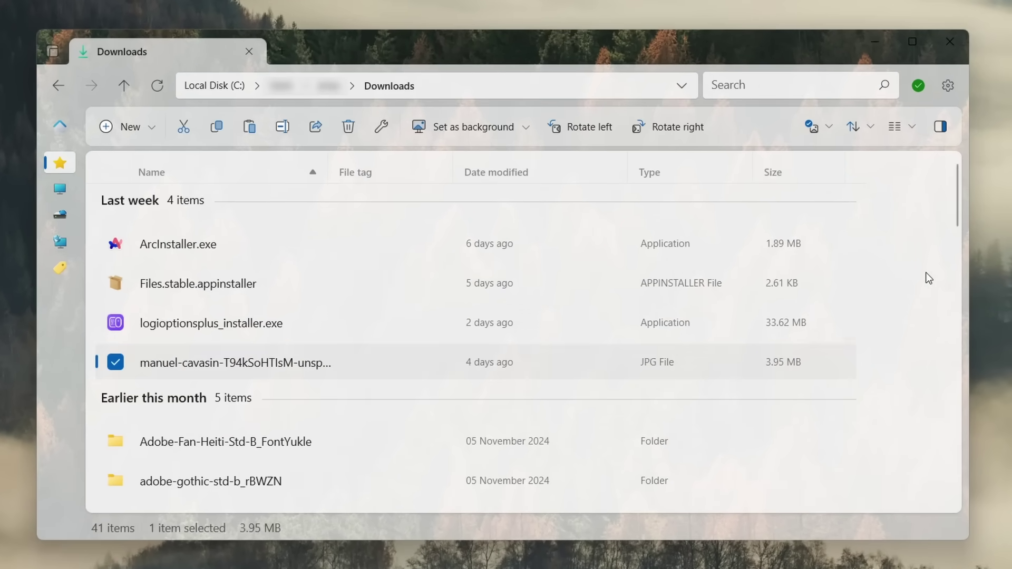
click(928, 277)
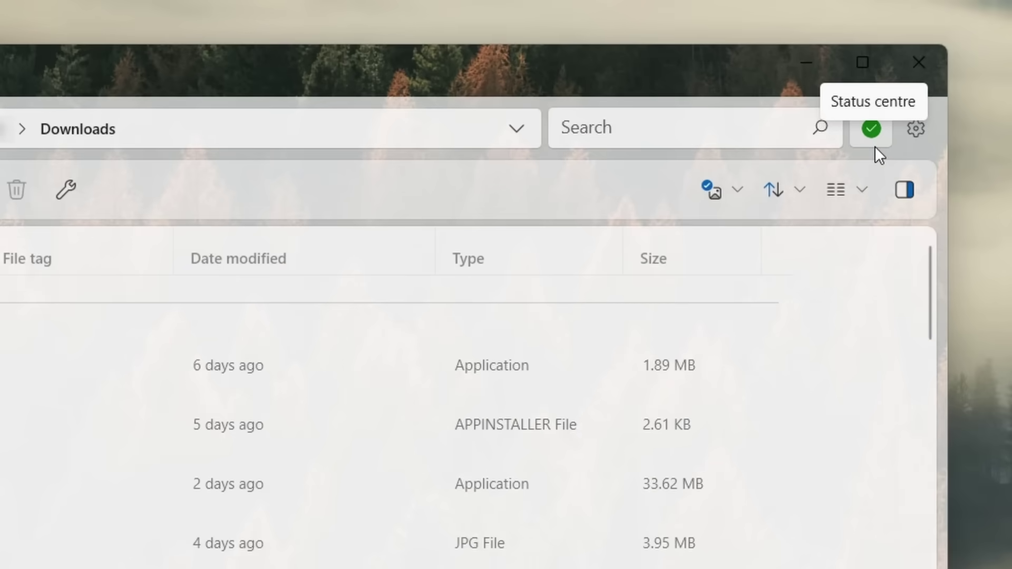
click(875, 146)
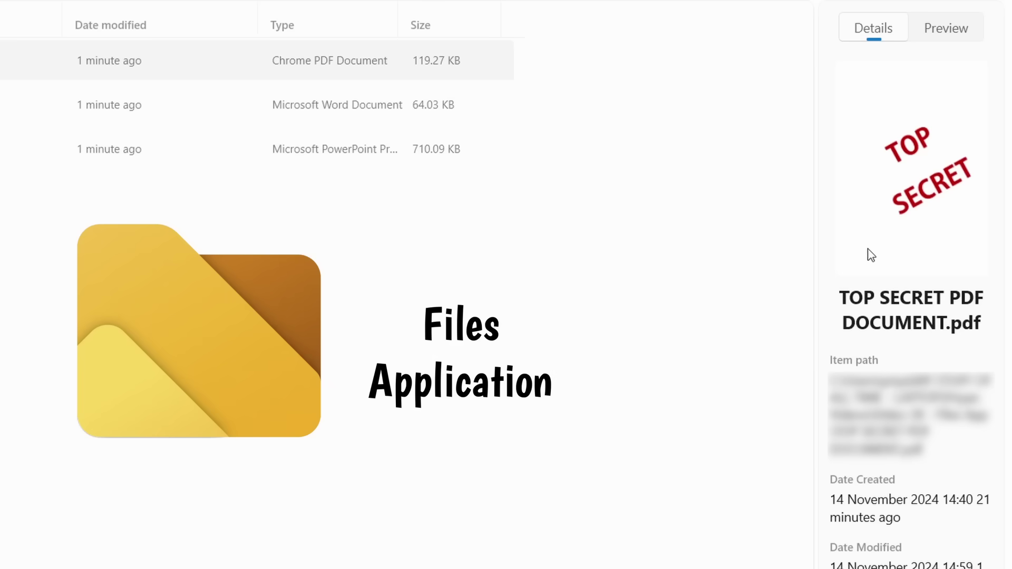
Preview the PDF's pages in a widened Preview pane
scroll(946, 559, down, 3)
scroll(945, 510, up, 3)
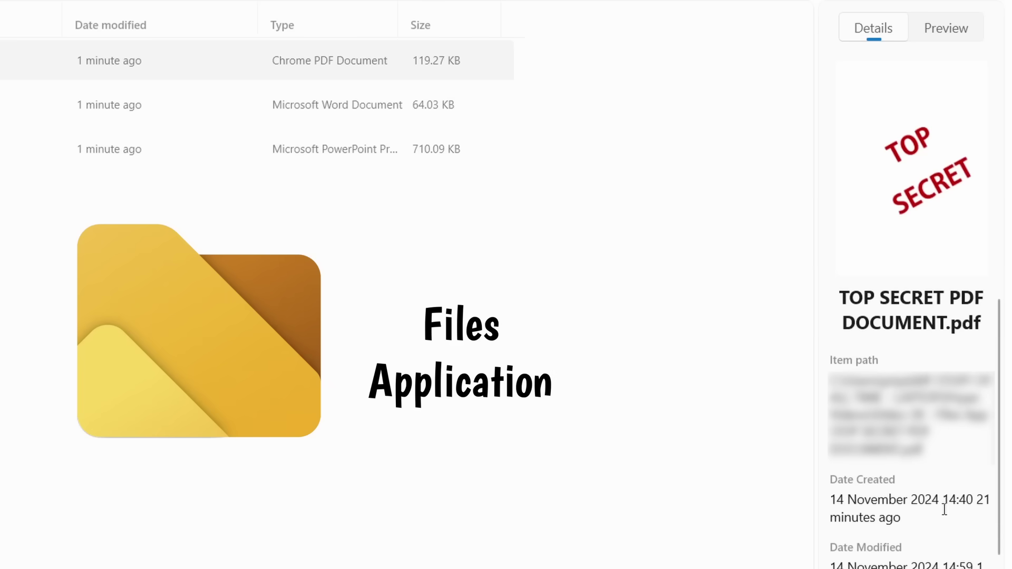
click(967, 40)
scroll(901, 102, down, 1)
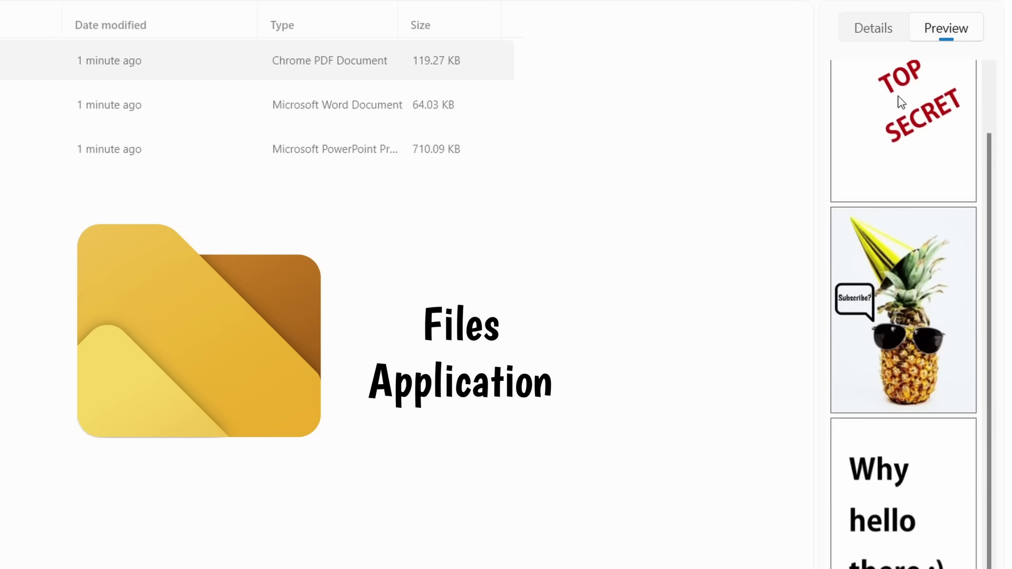
scroll(901, 101, up, 1)
drag(814, 142, 610, 161)
scroll(770, 251, down, 3)
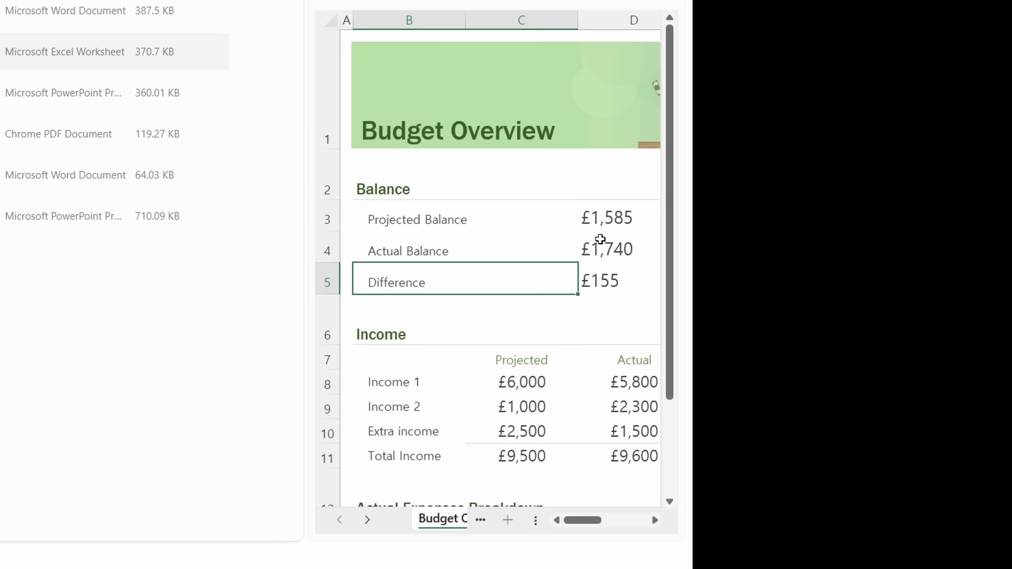
Preview the Excel budget worksheet and scroll around its contents
click(601, 242)
scroll(527, 280, right, 5)
scroll(565, 279, left, 5)
scroll(565, 278, down, 3)
scroll(555, 285, up, 1)
scroll(505, 375, down, 3)
scroll(504, 375, right, 1)
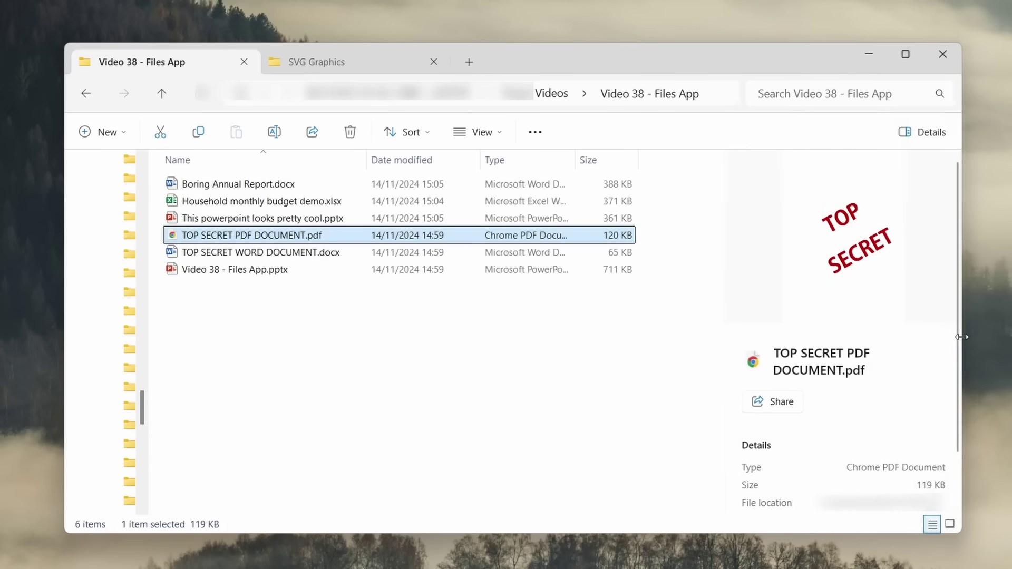
Narrow the File Explorer window showing the Video 38 - Files App folder
drag(959, 335, 506, 365)
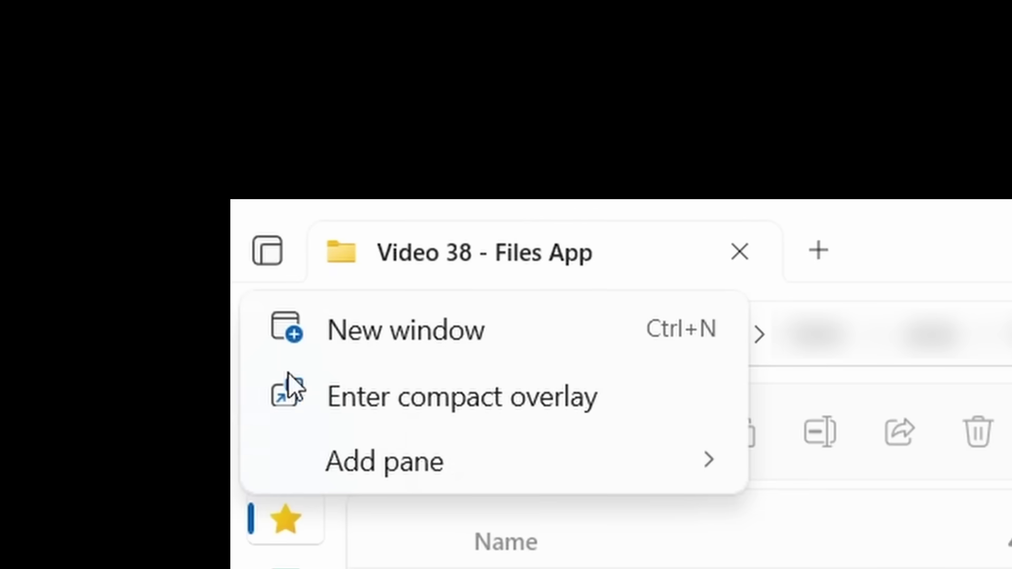
Add a second pane beside the file list and narrow the left pane
mouse_move(433, 477)
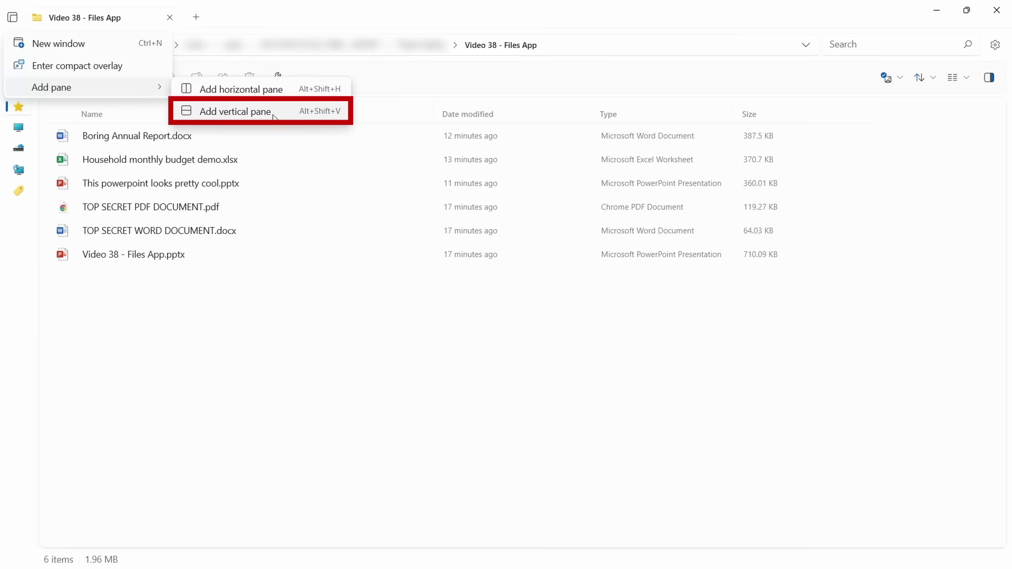
click(273, 113)
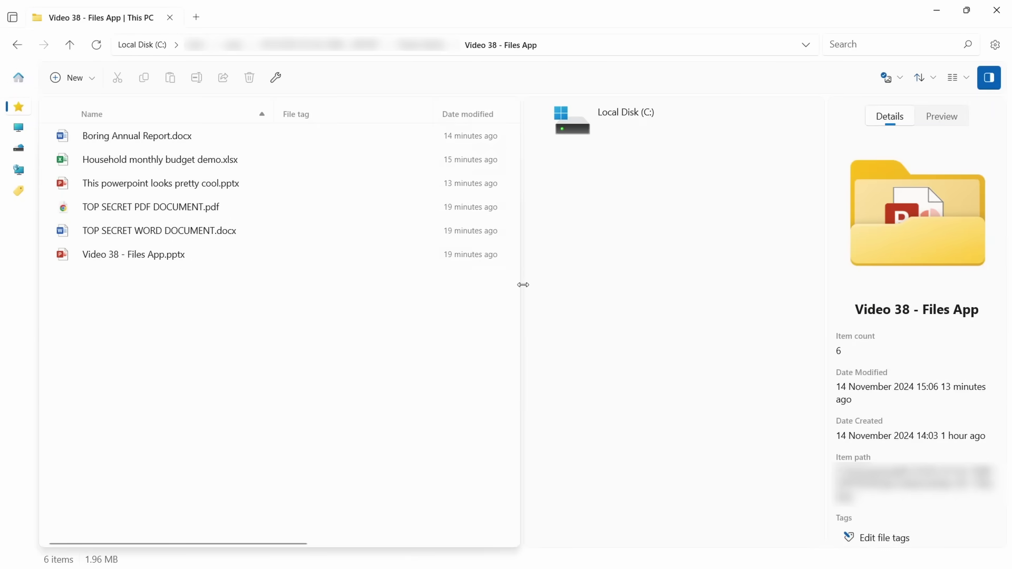
drag(518, 287, 491, 325)
Select Boring Annual Report.docx, Local Disk (C:) and the TOP SECRET PDF, then reveal the hidden tabs
click(161, 144)
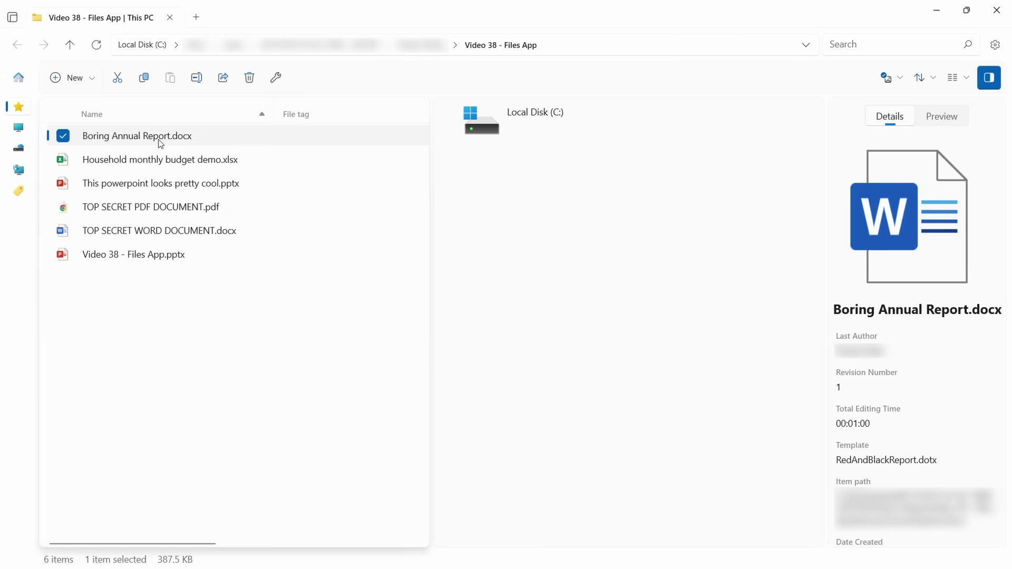
click(472, 136)
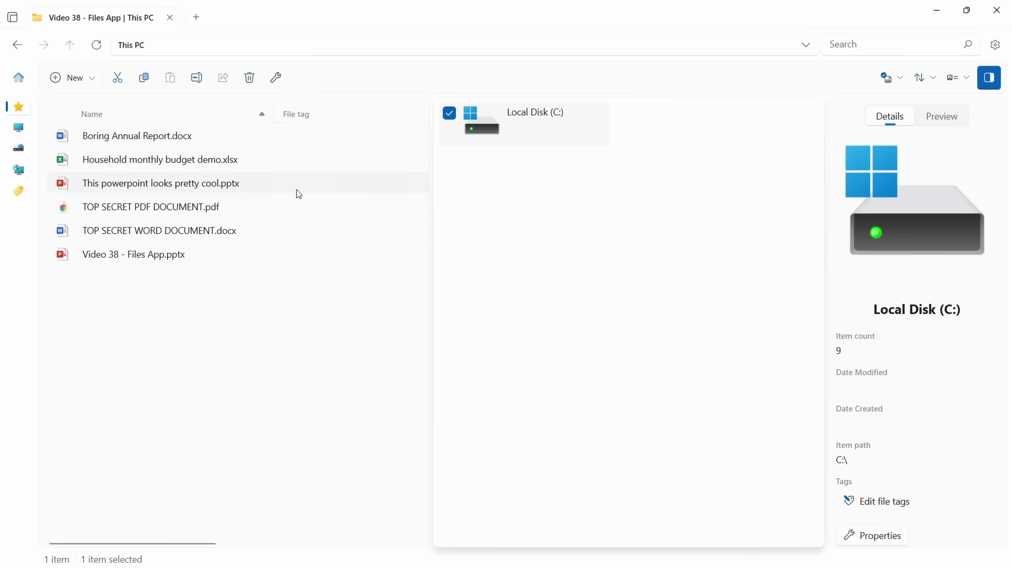
click(255, 208)
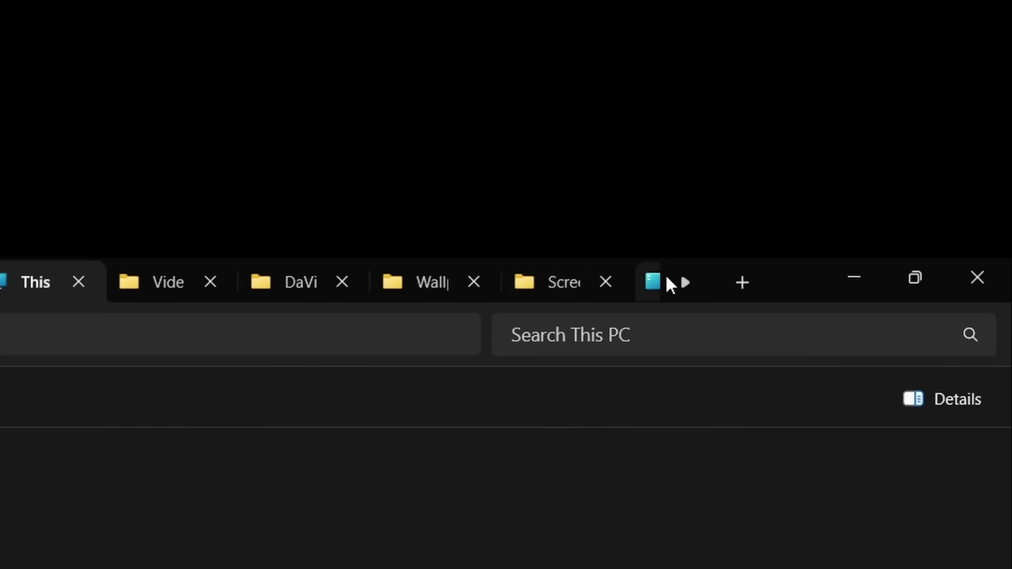
click(680, 287)
click(687, 286)
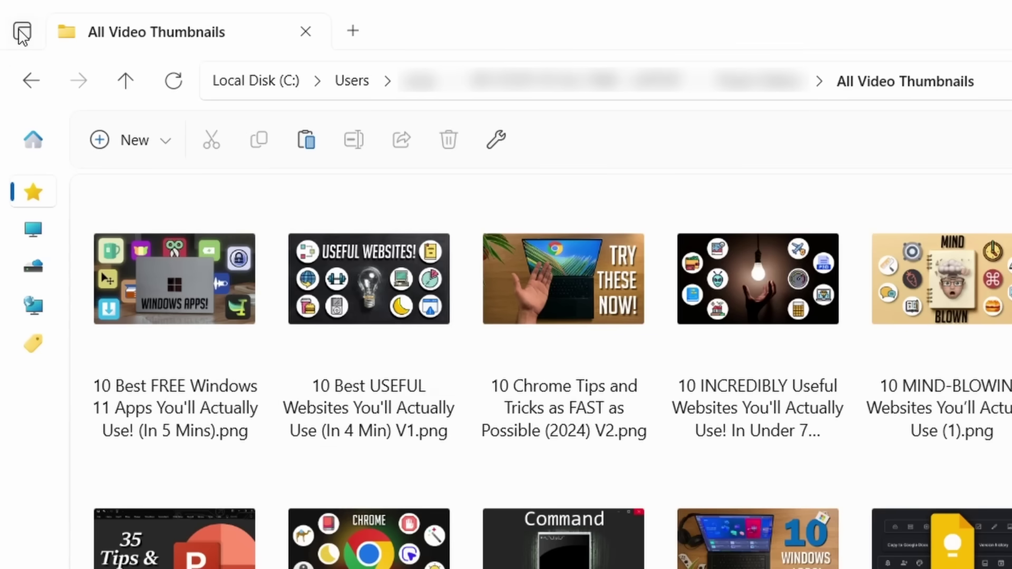
Enter compact overlay, then click the Word document to confirm Files stays on top
click(22, 33)
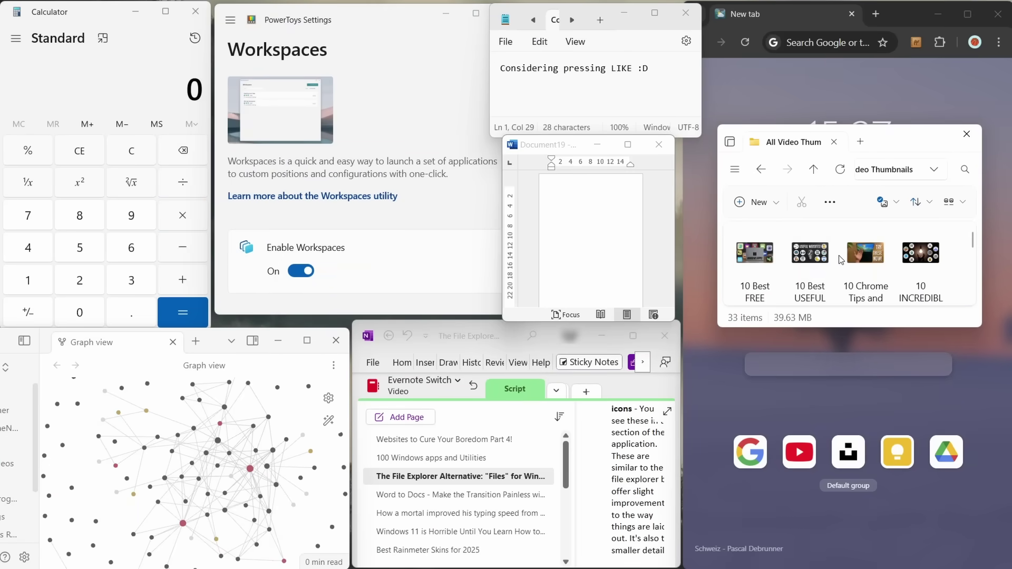
scroll(841, 260, down, 3)
scroll(841, 259, up, 2)
scroll(841, 259, up, 1)
click(757, 262)
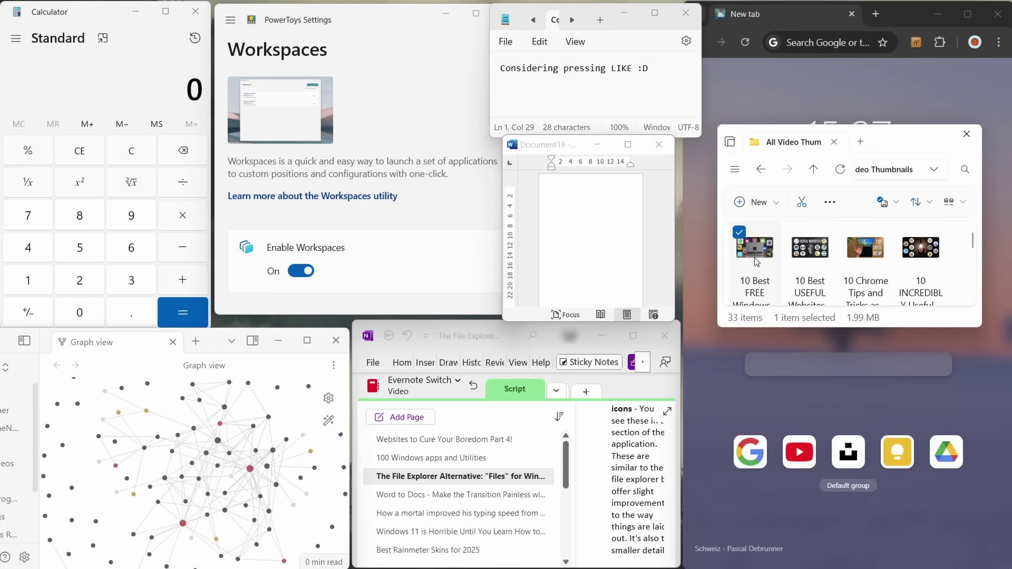
click(578, 215)
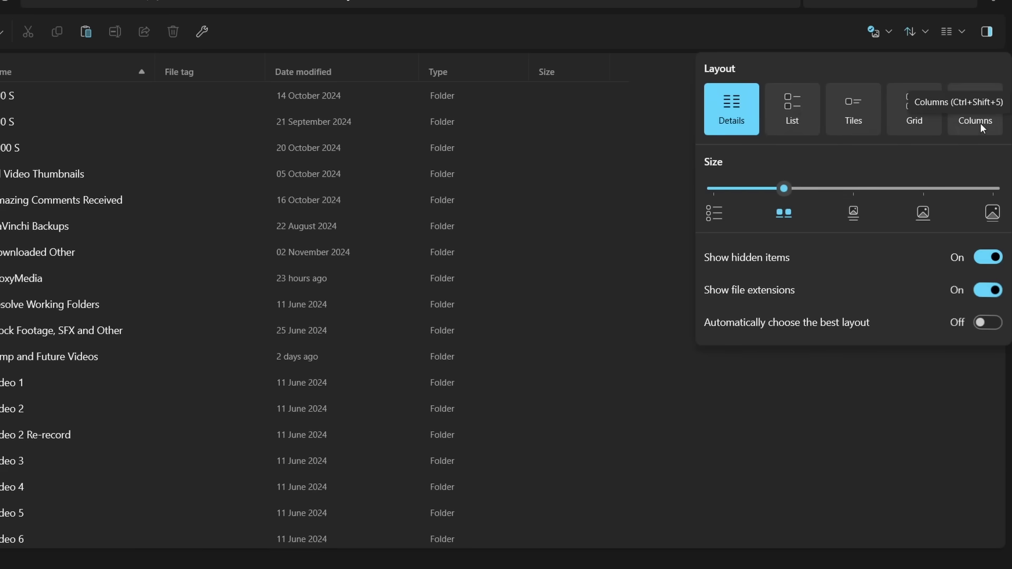
Switch to Columns layout and drill through Free Stock Footage and XPS Upgrade Pics to IMG_8654.HEIC
click(980, 123)
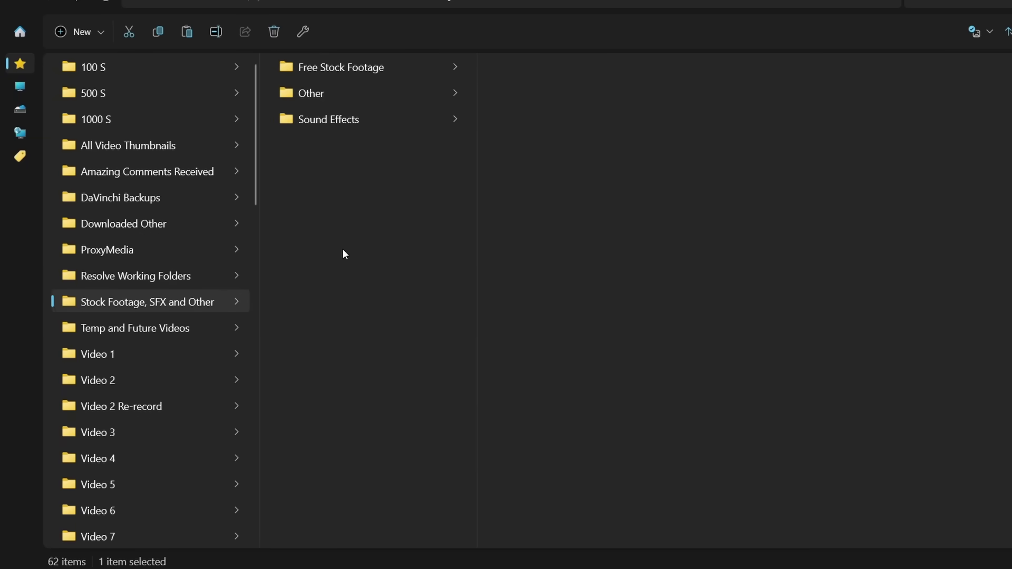
click(341, 67)
click(669, 169)
click(767, 146)
Preview the IMG_8654.HEIC photo, clear a stray text selection and scroll down
click(987, 31)
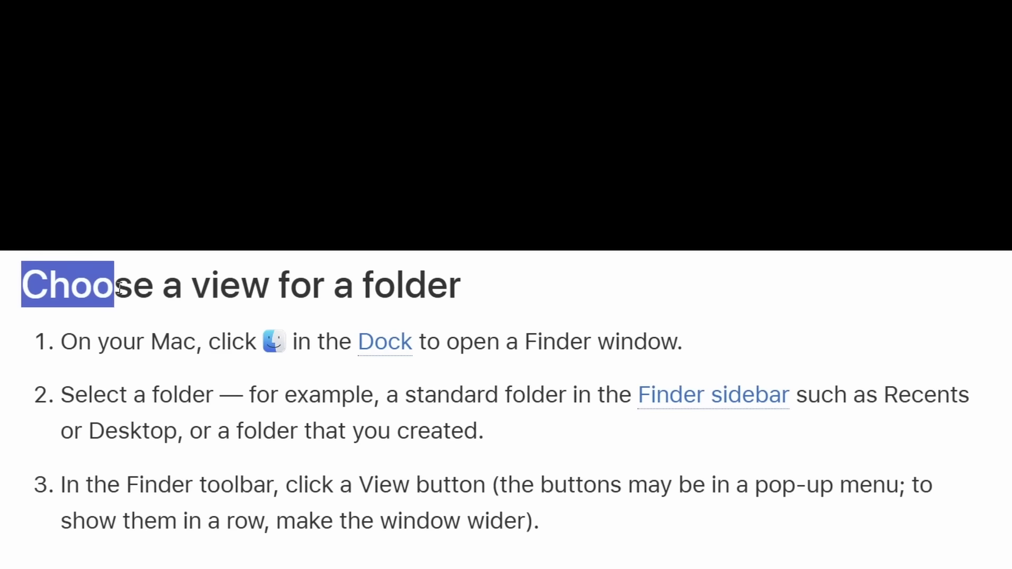
drag(120, 289, 474, 291)
click(574, 303)
scroll(548, 264, down, 5)
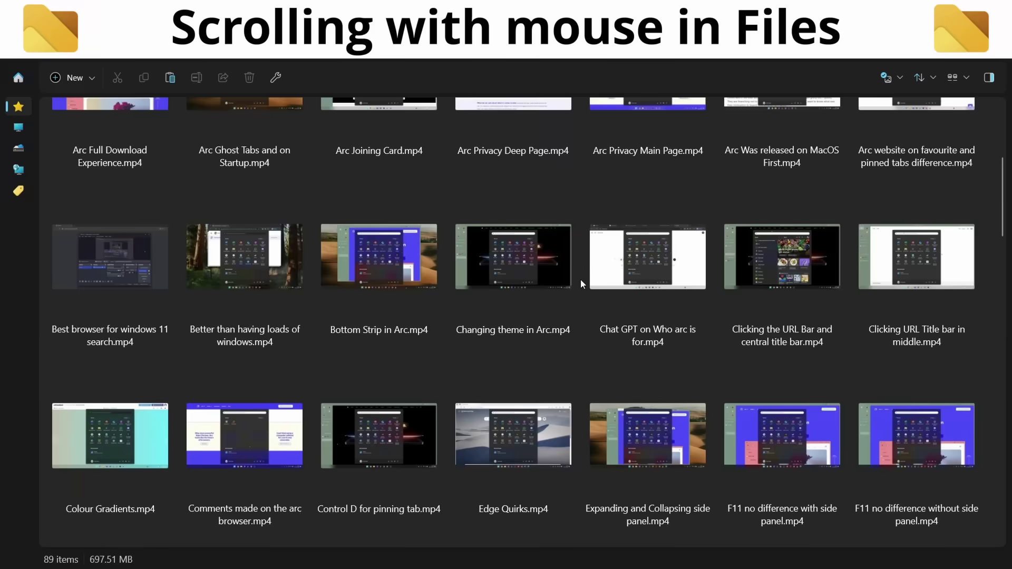
scroll(580, 279, down, 10)
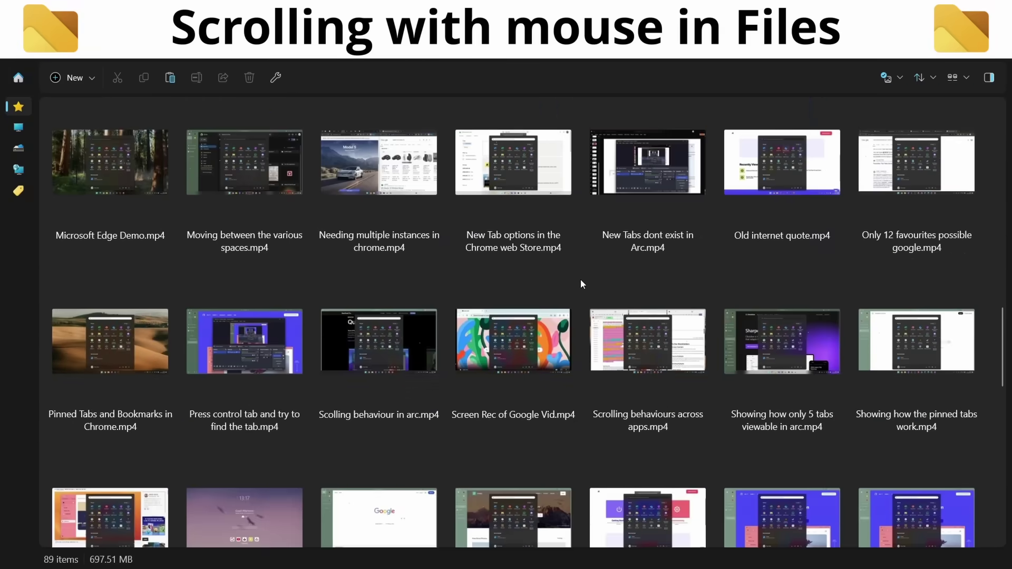
scroll(580, 280, down, 5)
scroll(580, 279, up, 12)
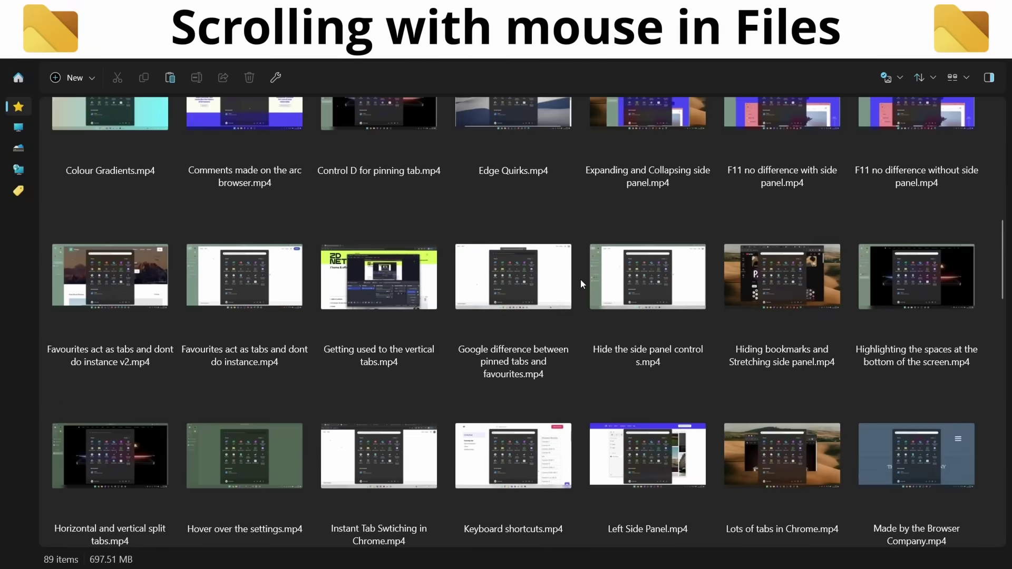
scroll(580, 279, up, 12)
scroll(580, 280, down, 10)
scroll(580, 286, down, 11)
scroll(580, 286, up, 6)
scroll(581, 285, up, 12)
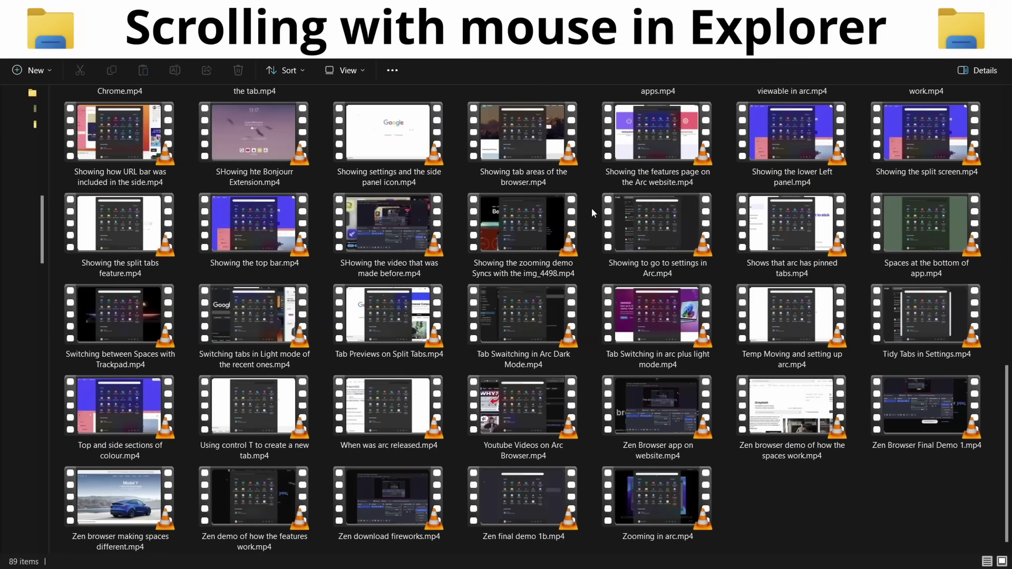
scroll(591, 208, up, 6)
scroll(591, 207, up, 3)
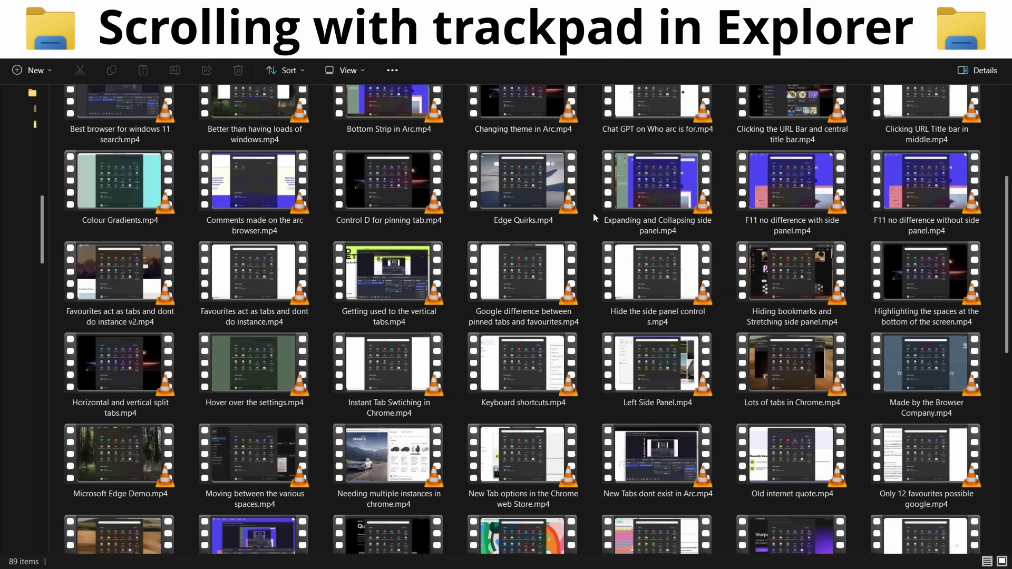
scroll(593, 213, down, 7)
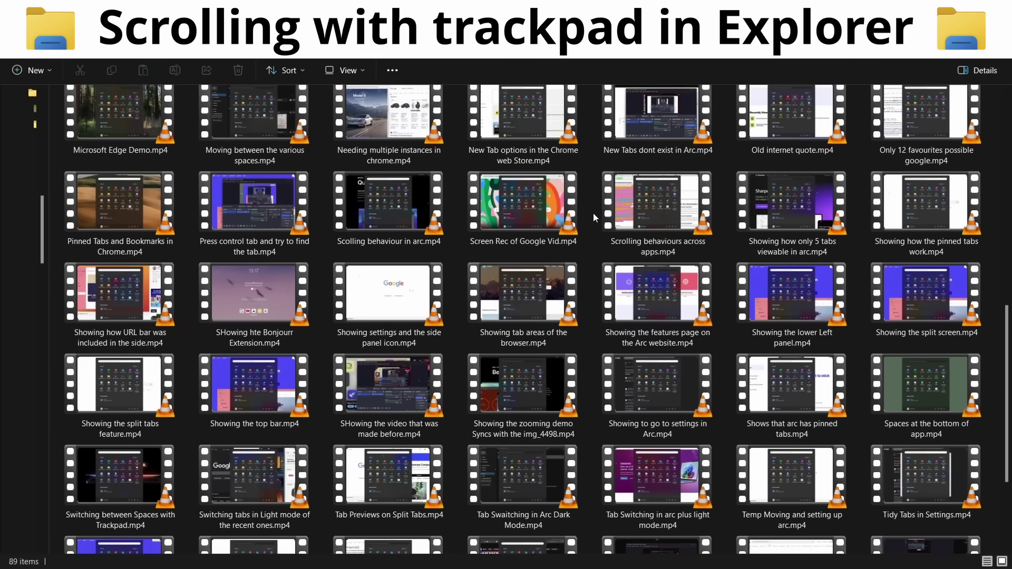
scroll(593, 213, up, 10)
scroll(593, 212, down, 9)
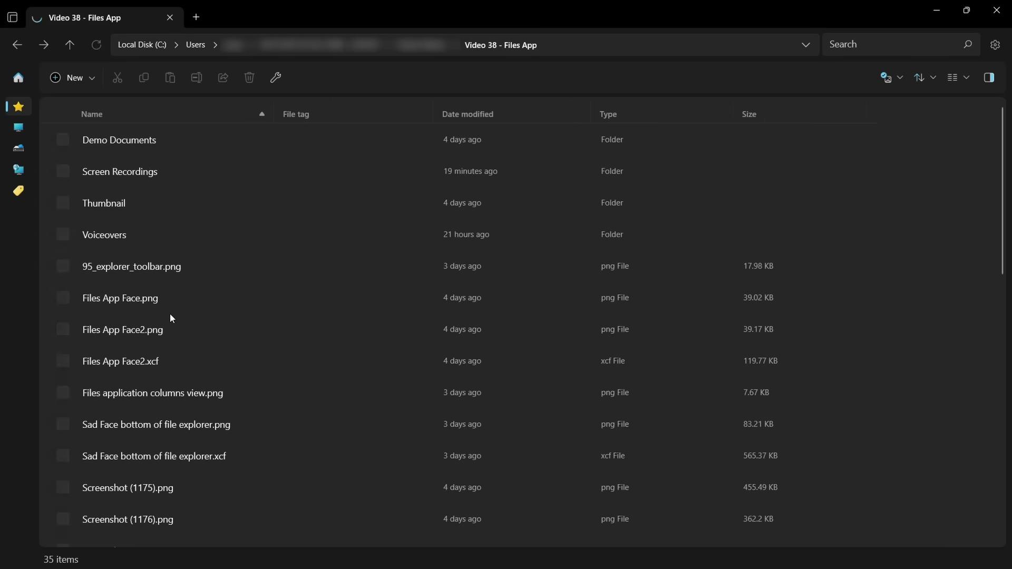
Go back through the folder history using the Back arrow and left swipes
click(18, 45)
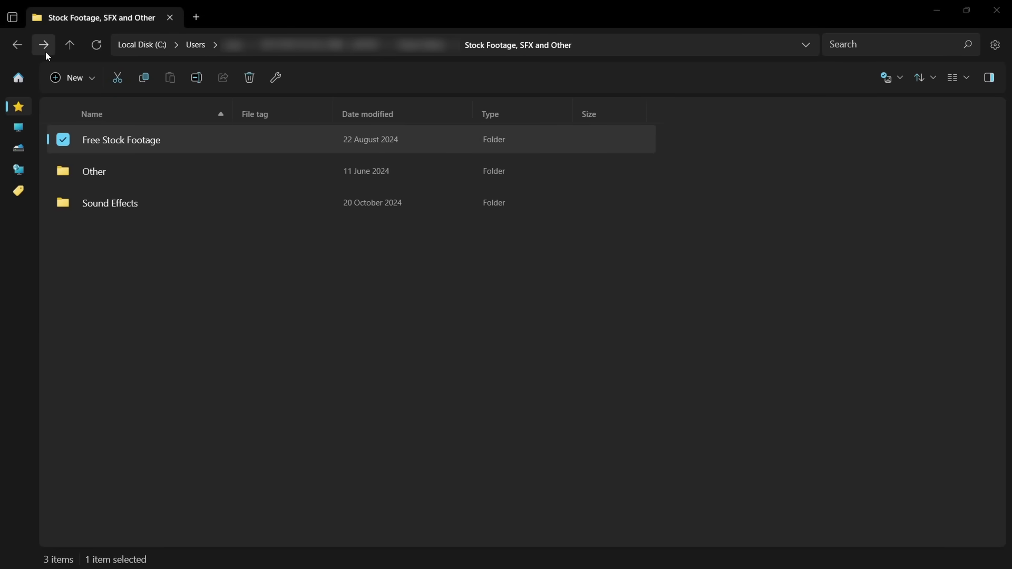
scroll(235, 284, left, 3)
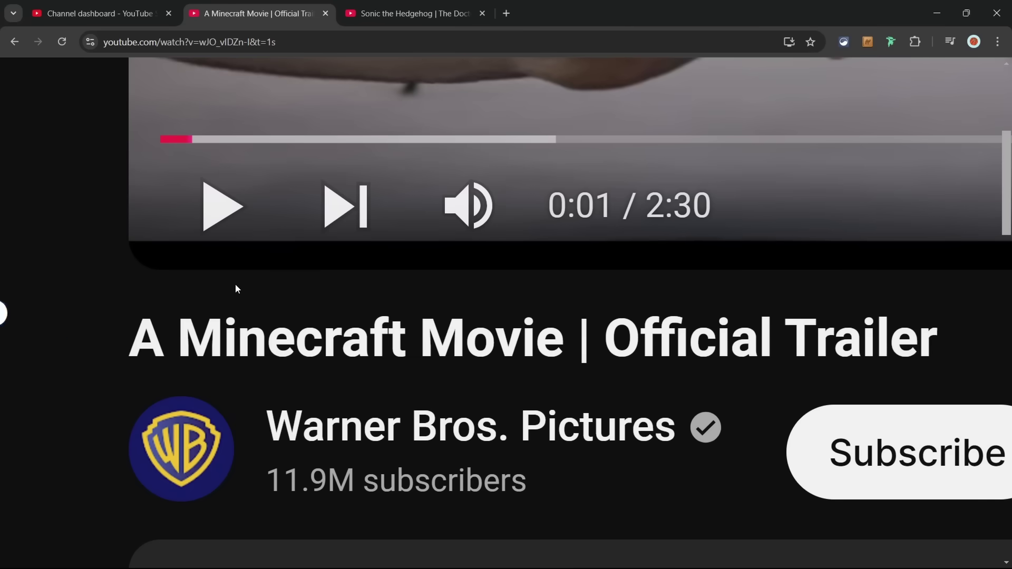
scroll(235, 283, left, 3)
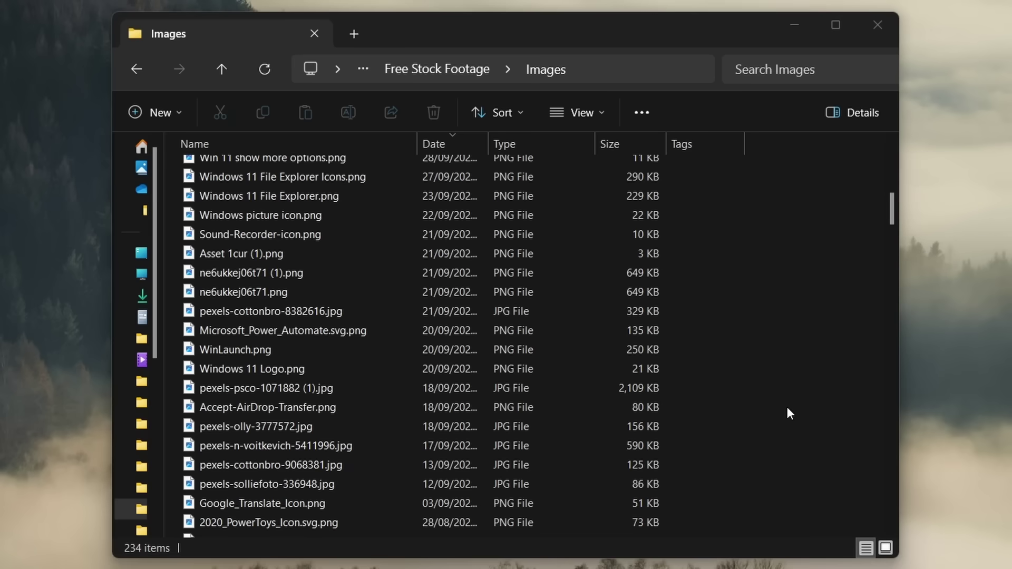
scroll(788, 409, up, 10)
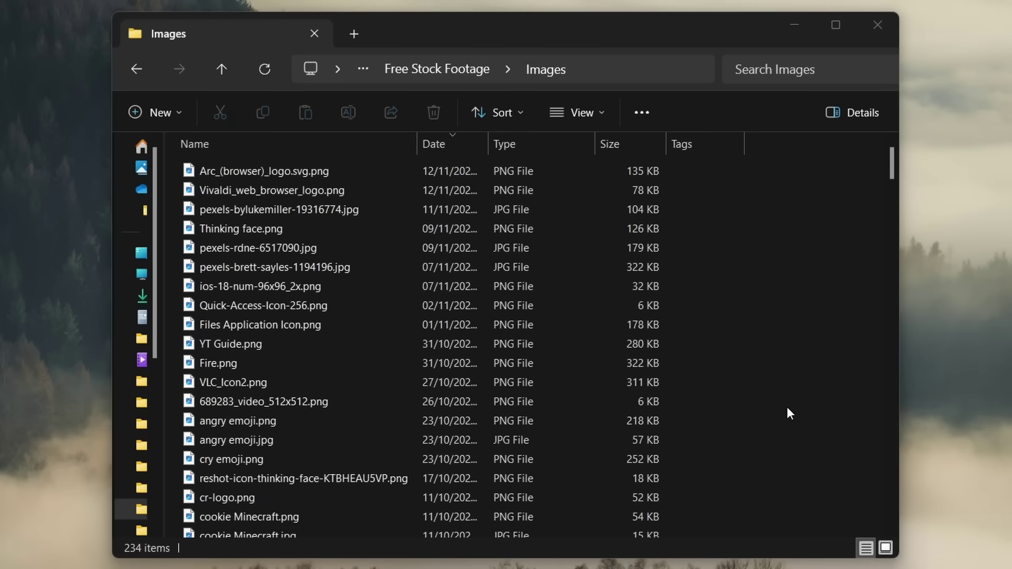
scroll(788, 409, down, 15)
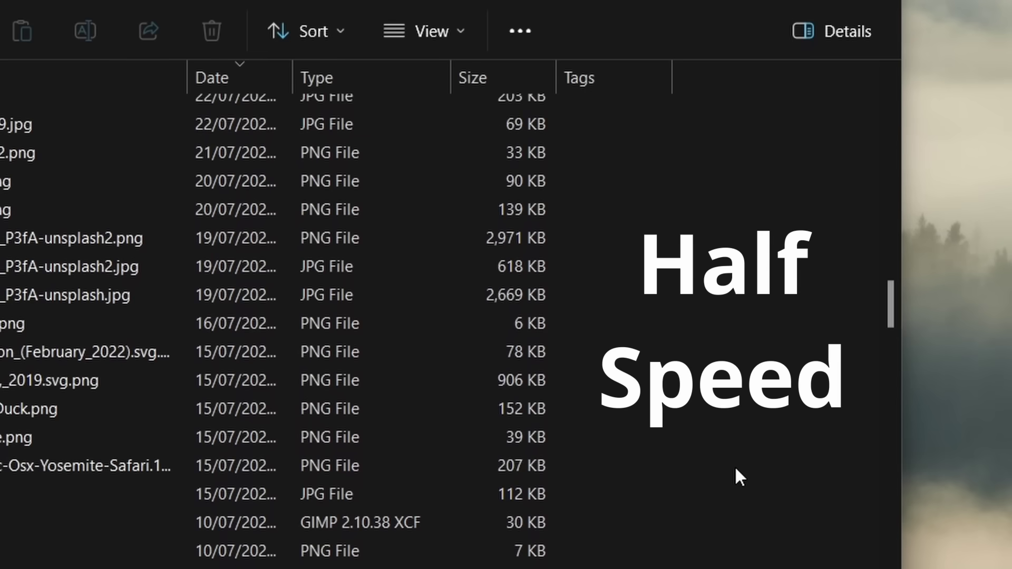
scroll(736, 468, up, 10)
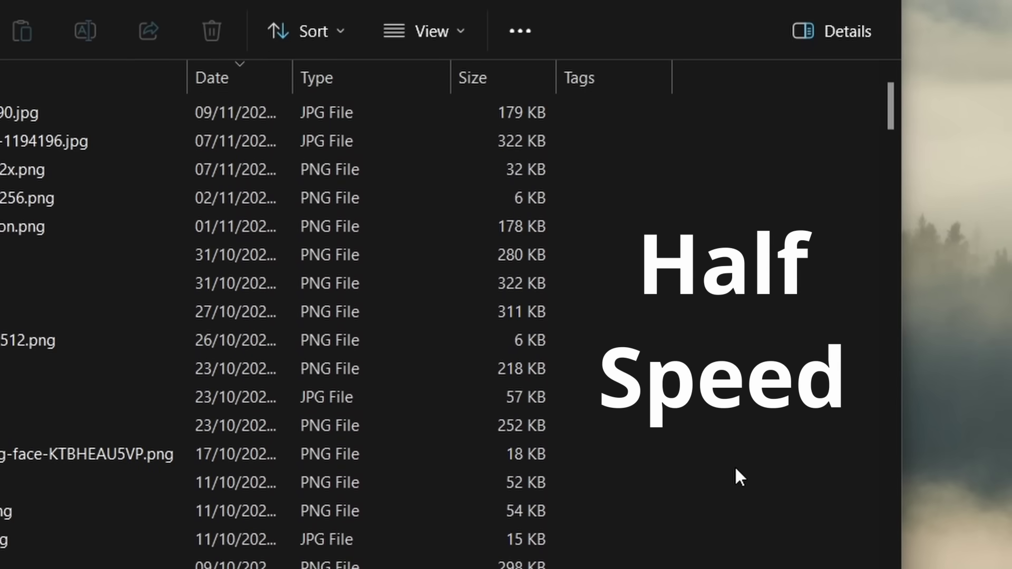
scroll(736, 468, up, 2)
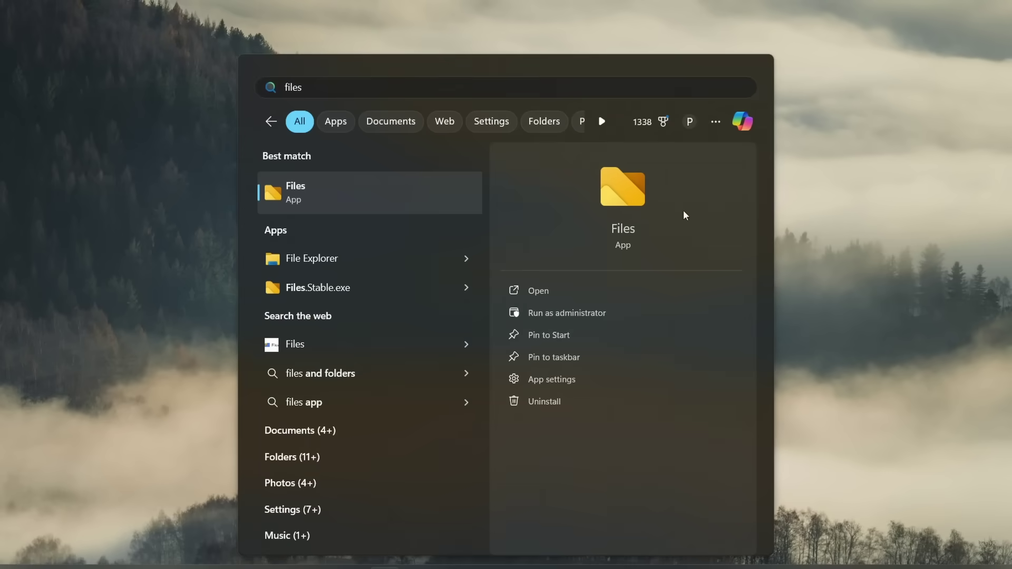
Launch the Files app from the Best match search result
click(627, 195)
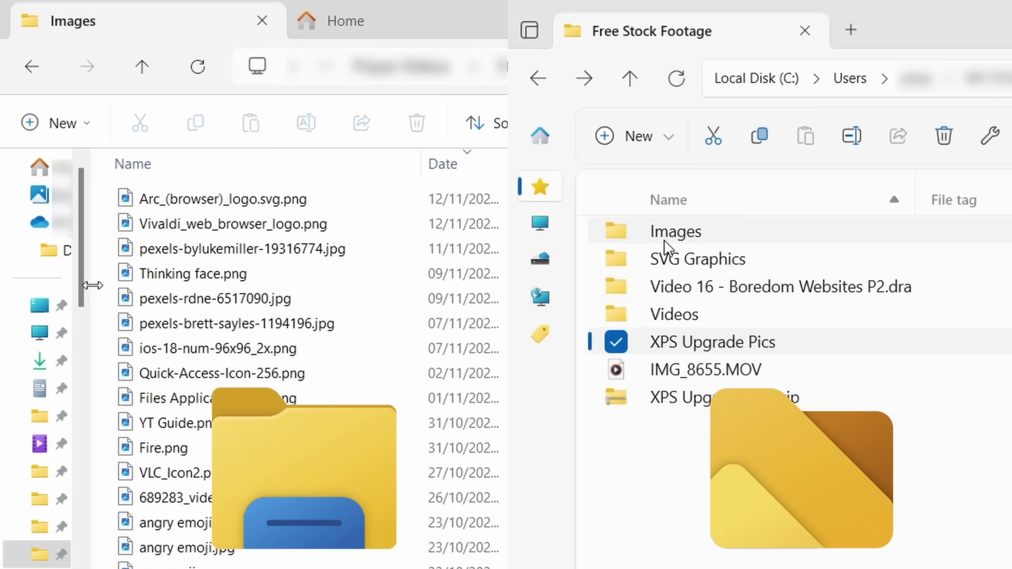
Return to Free Stock Footage and open its Images folder in both Files and File Explorer
click(143, 66)
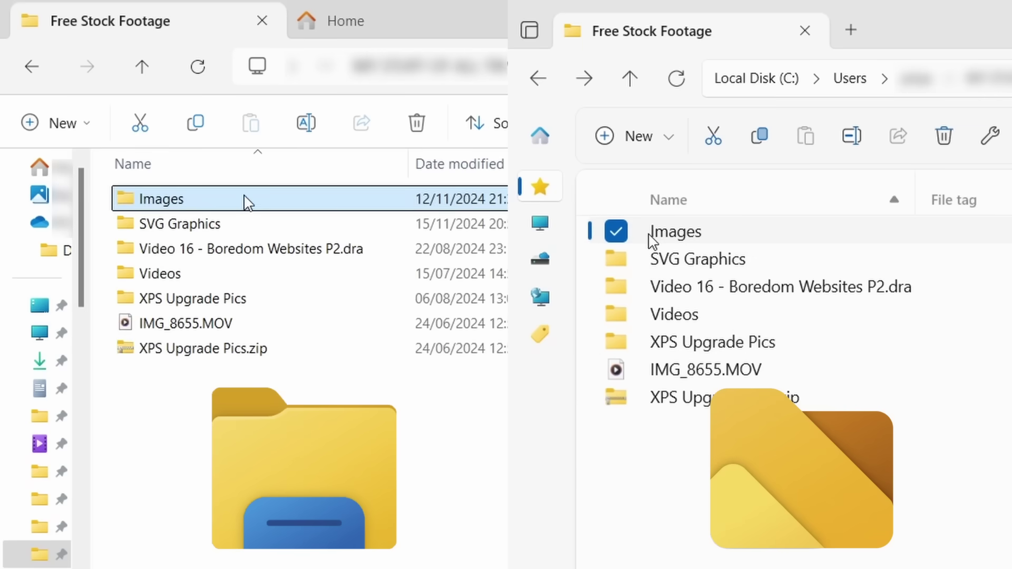
double_click(248, 200)
double_click(653, 235)
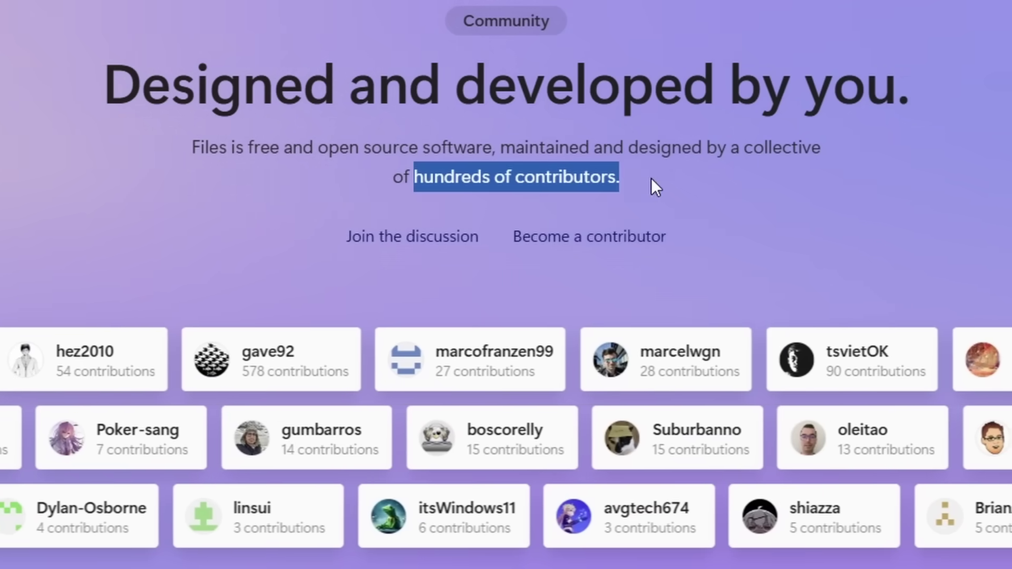
click(695, 202)
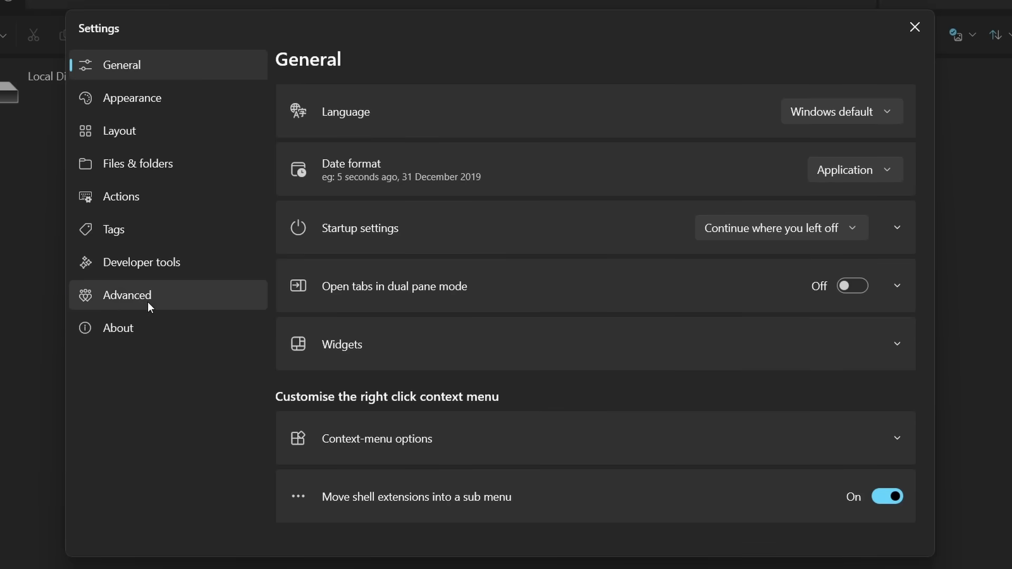
Show the Advanced settings page and scroll through its options
click(147, 302)
scroll(411, 364, down, 1)
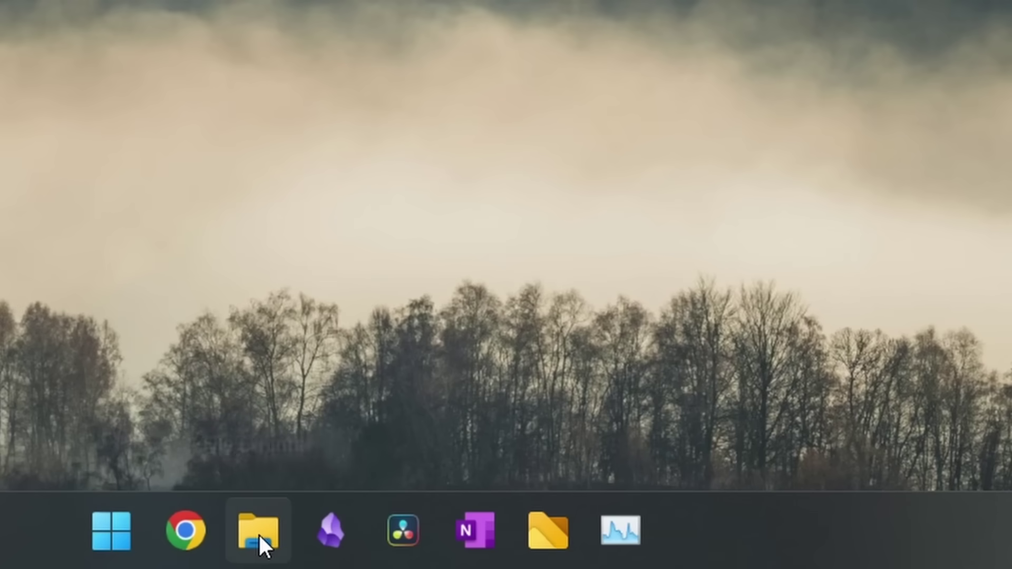
Open File Explorer from the taskbar and view its open window previews
click(259, 535)
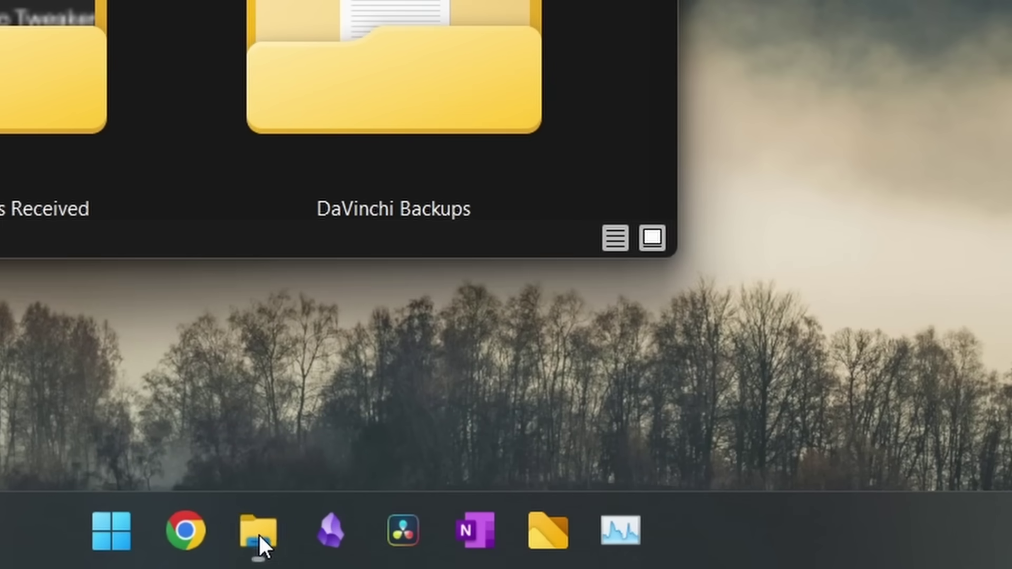
mouse_move(258, 521)
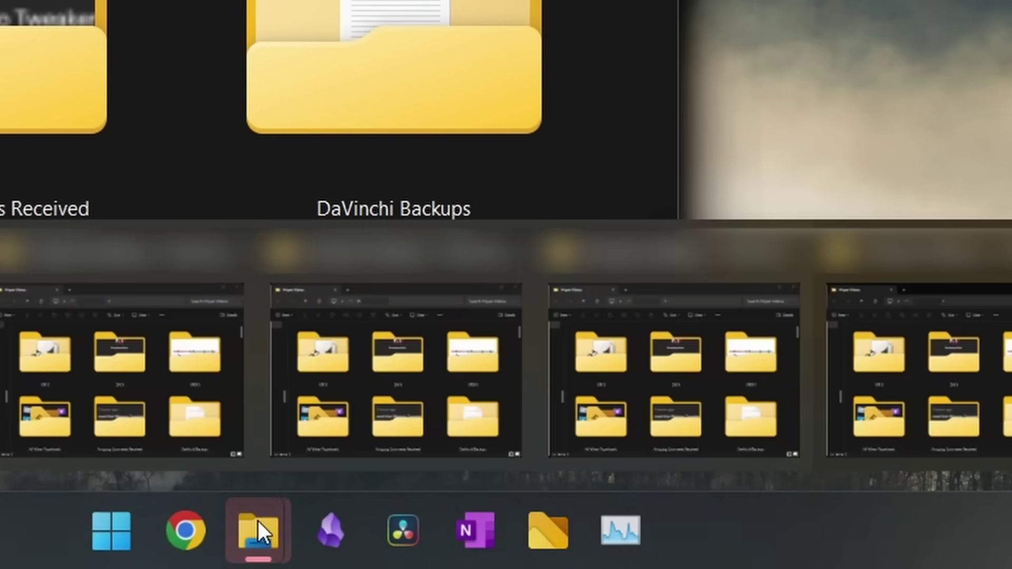